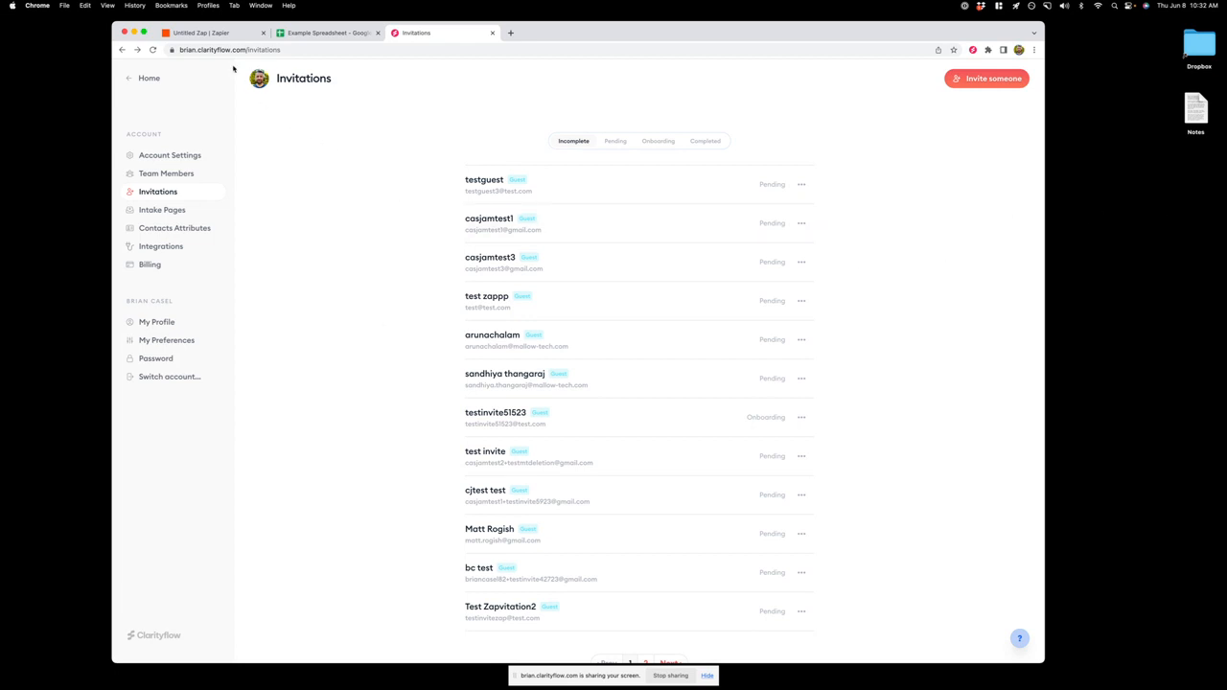
Step: Look at the options for inviting someone, return to the invitations list, and open the onboarding steps of the testguest invitation
{"action": "left_click", "coordinate": [988, 77]}
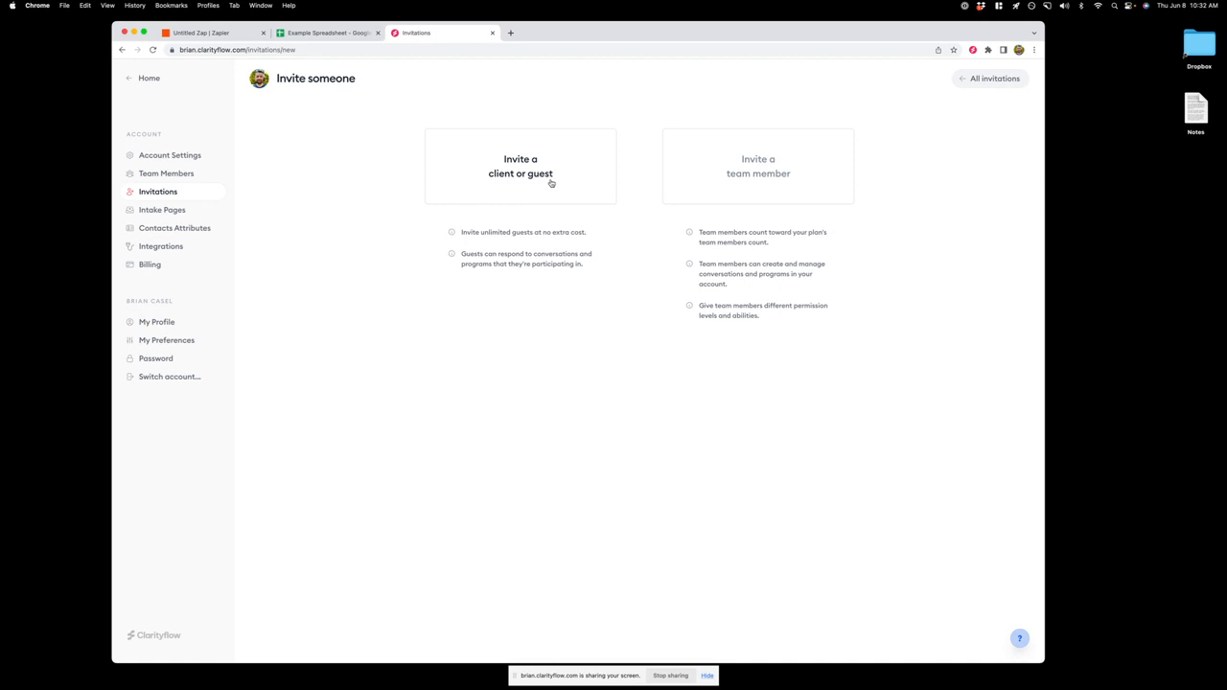
{"action": "key", "text": "super+bracketleft"}
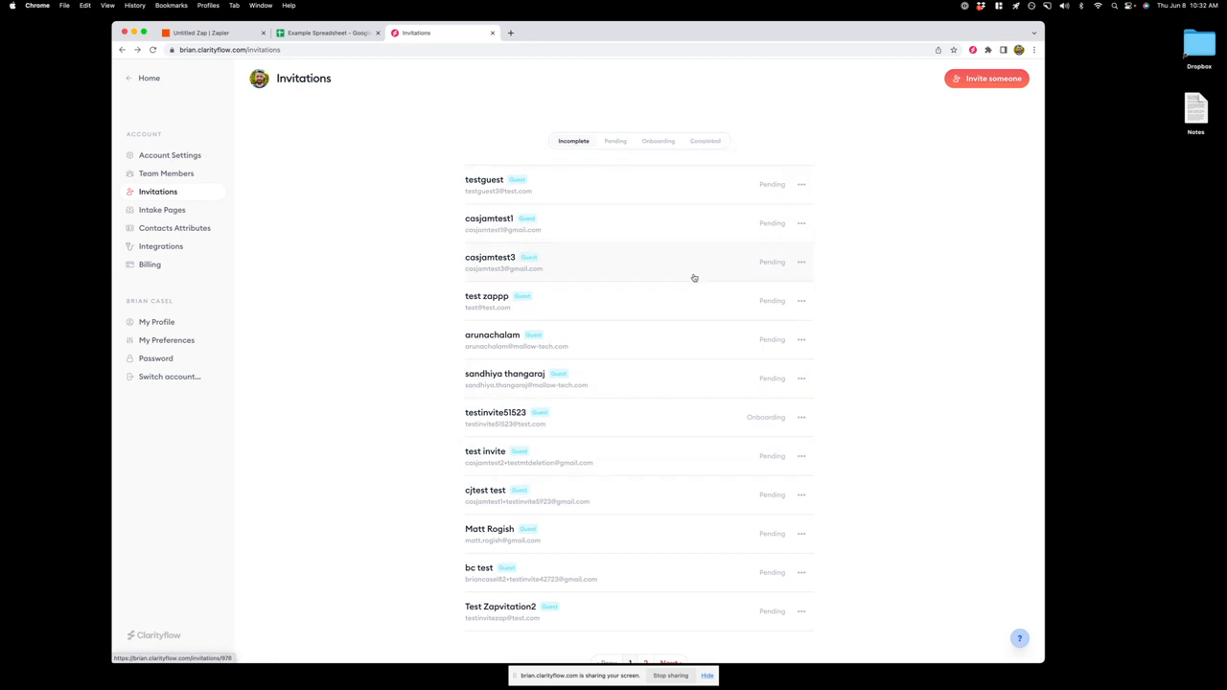
{"action": "left_click", "coordinate": [592, 189]}
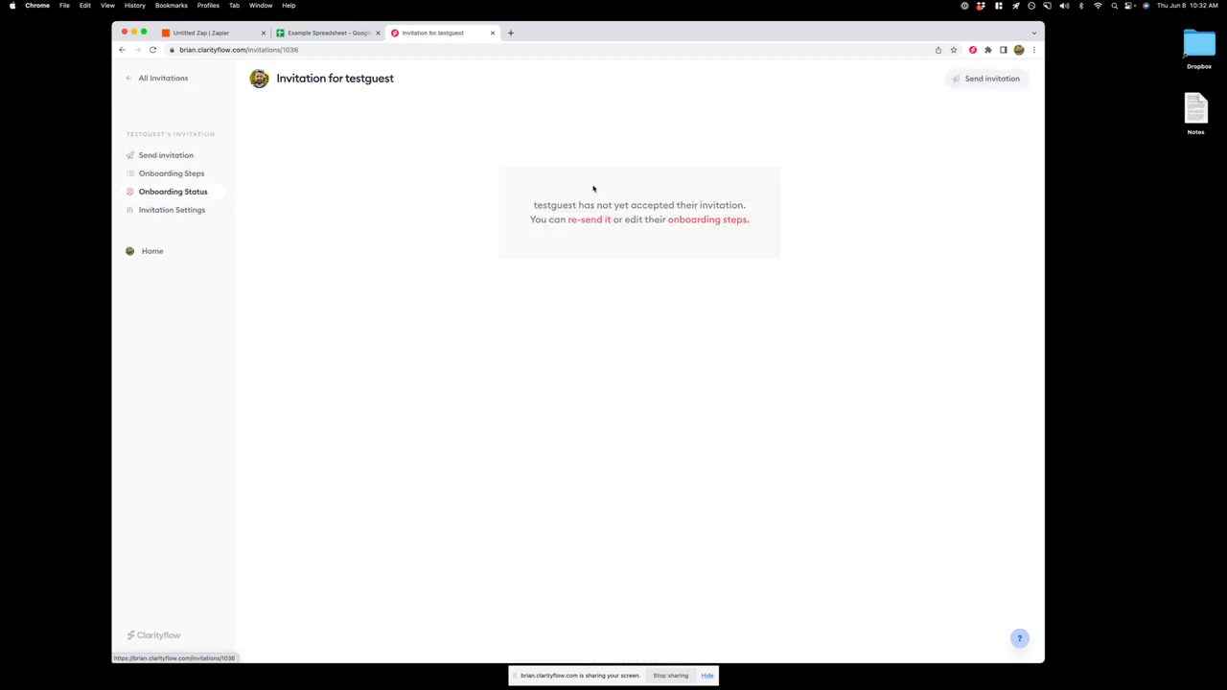
{"action": "left_click", "coordinate": [686, 223]}
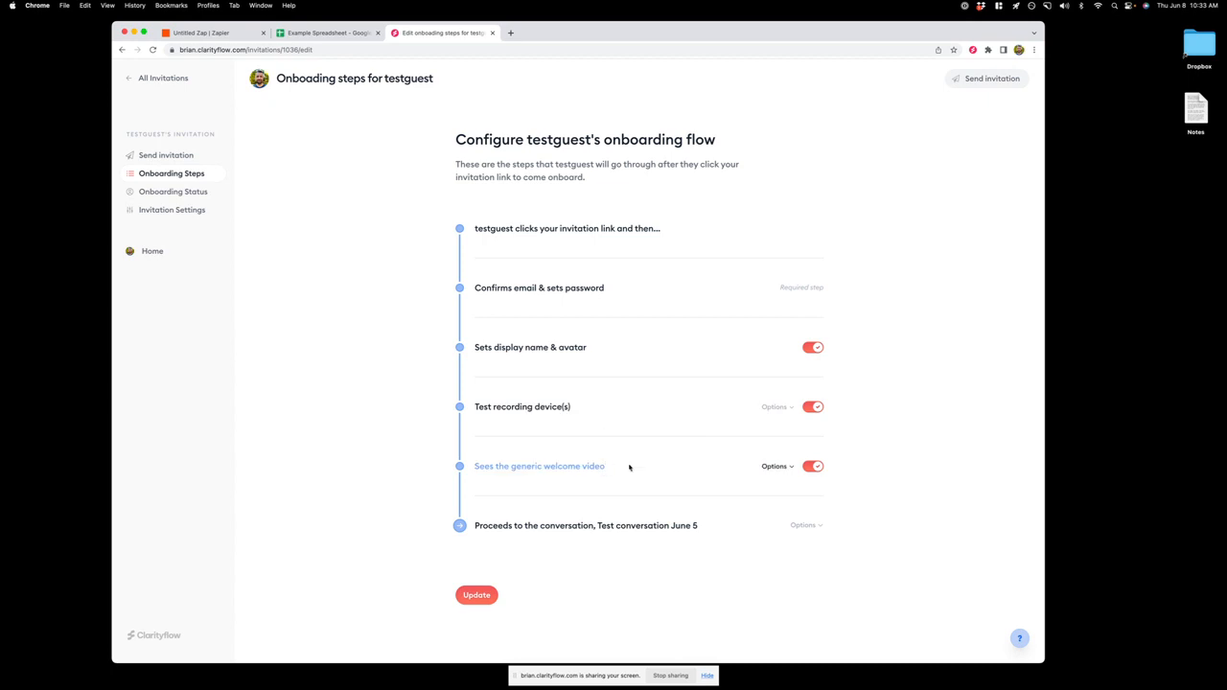
Step: Expand the welcome video and conversation redirect options in testguest's onboarding flow and review their settings
{"action": "left_click", "coordinate": [585, 468]}
{"action": "scroll", "coordinate": [654, 461], "scroll_direction": "down", "scroll_amount": 5}
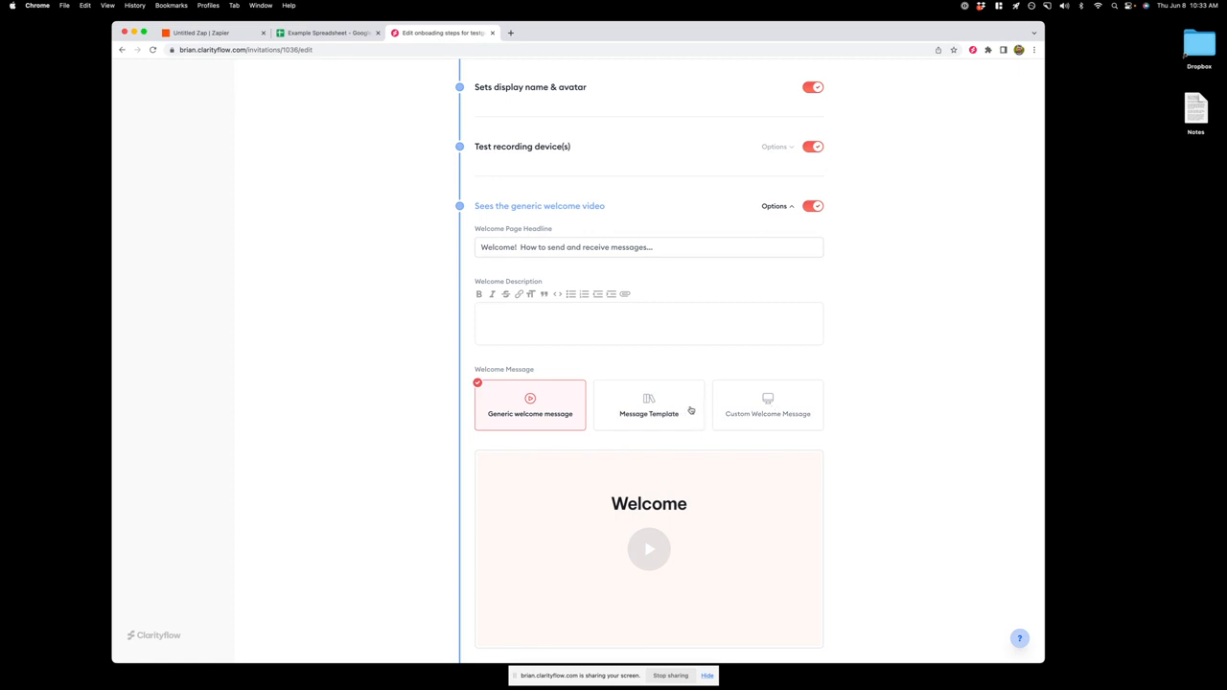
{"action": "scroll", "coordinate": [690, 409], "scroll_direction": "down", "scroll_amount": 4}
{"action": "left_click", "coordinate": [617, 525]}
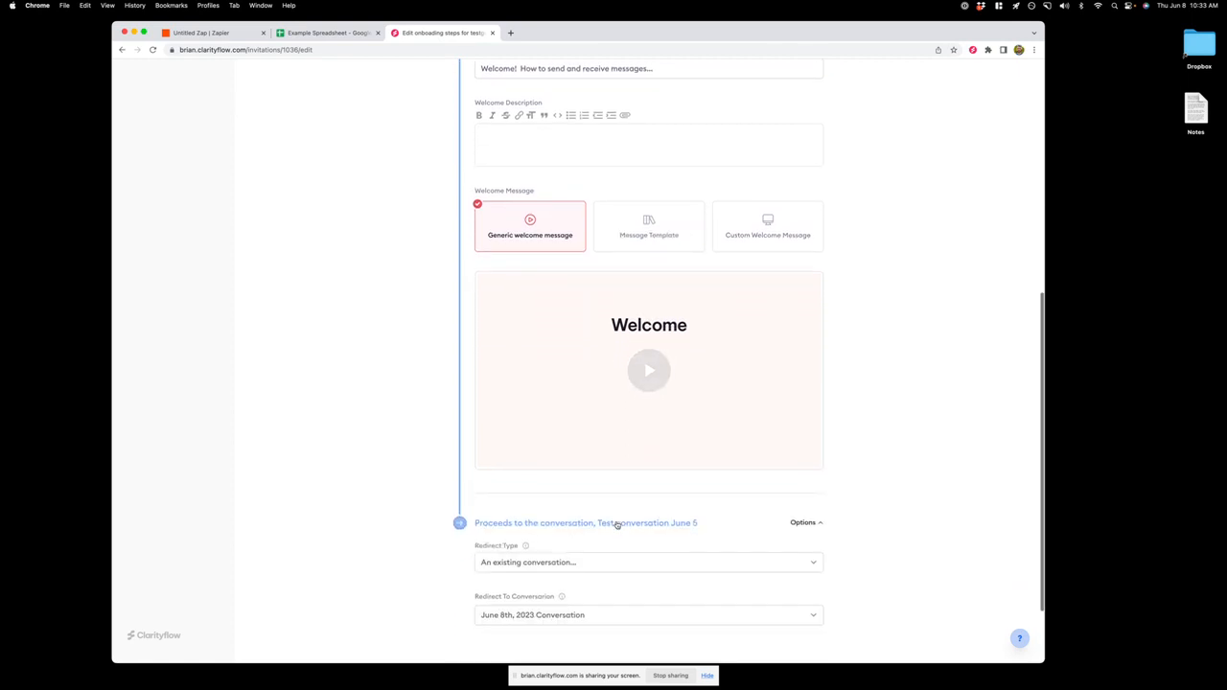
{"action": "scroll", "coordinate": [606, 510], "scroll_direction": "down", "scroll_amount": 2}
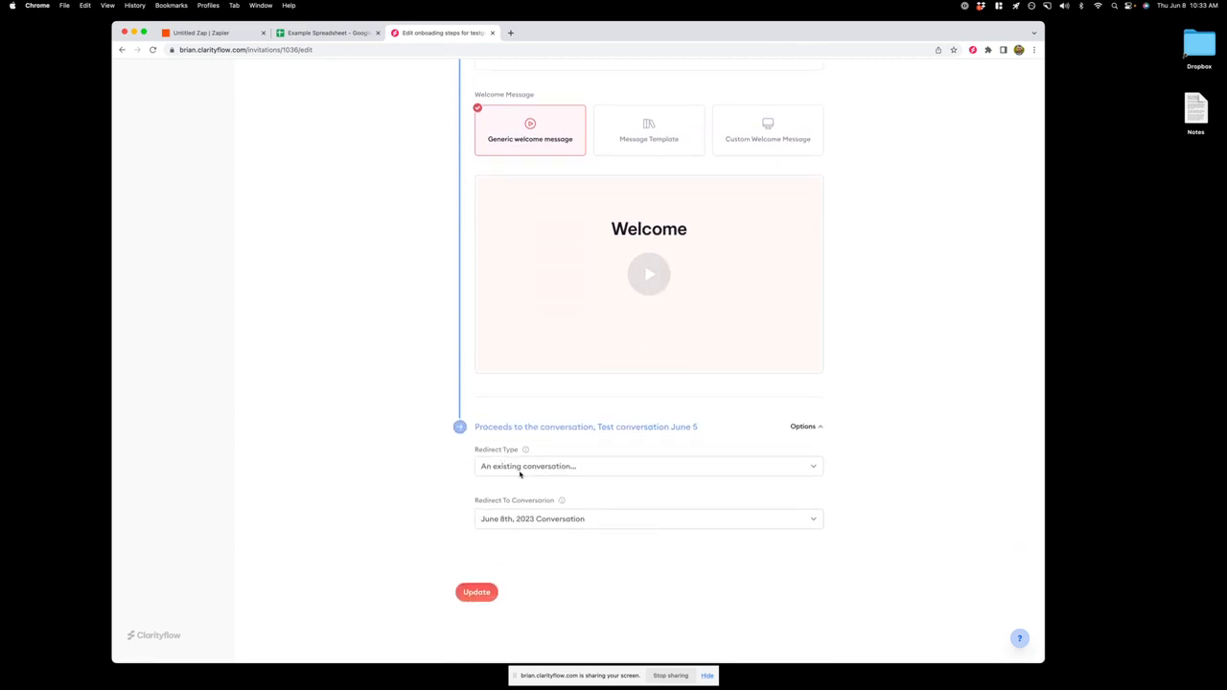
{"action": "scroll", "coordinate": [598, 509], "scroll_direction": "up", "scroll_amount": 12}
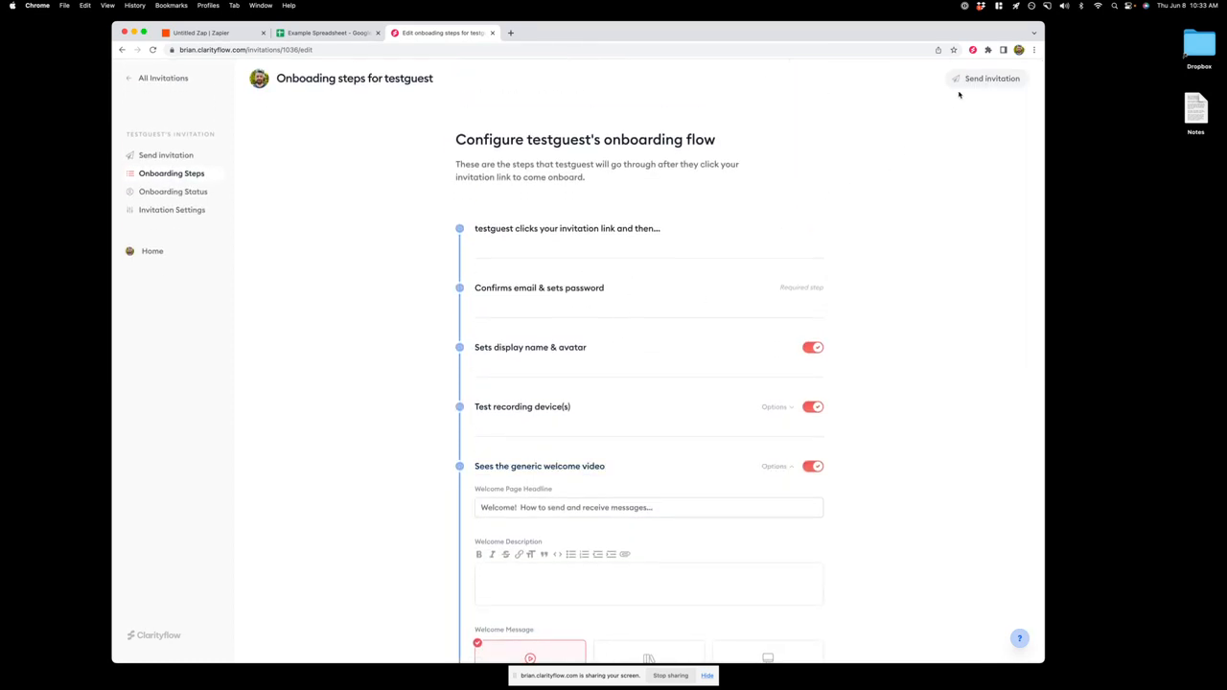
Step: Open the sending page for testguest's invitation and copy the invitation link
{"action": "left_click", "coordinate": [978, 80]}
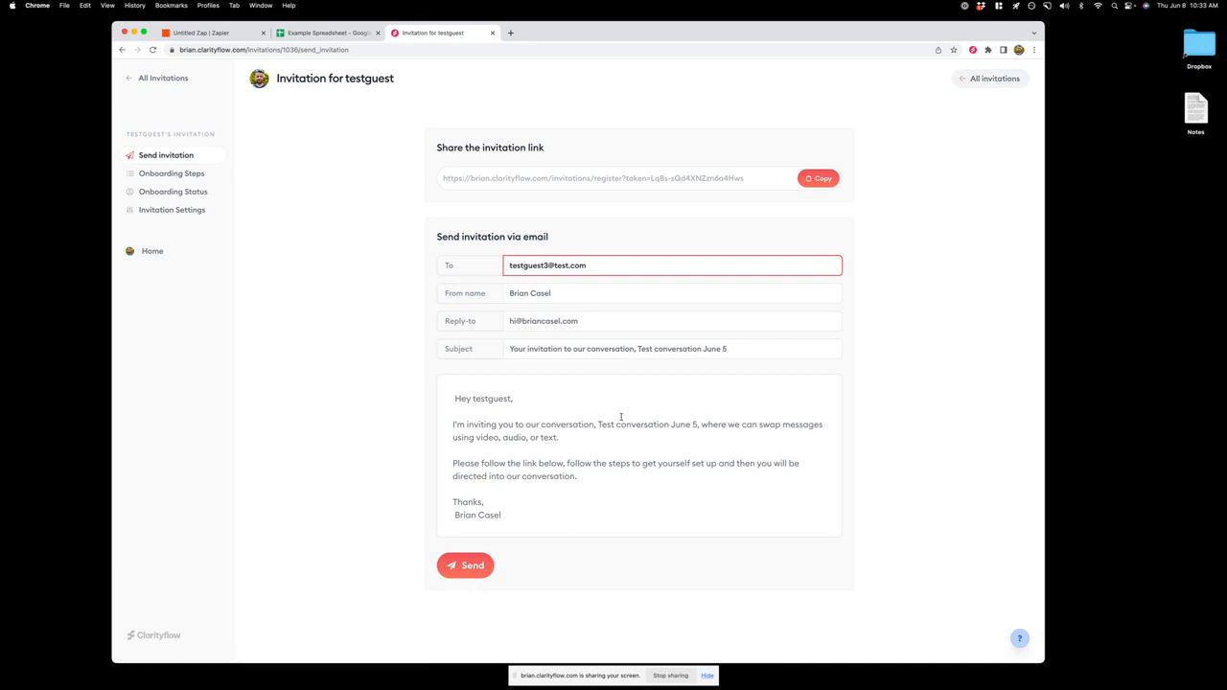
{"action": "left_click", "coordinate": [817, 178]}
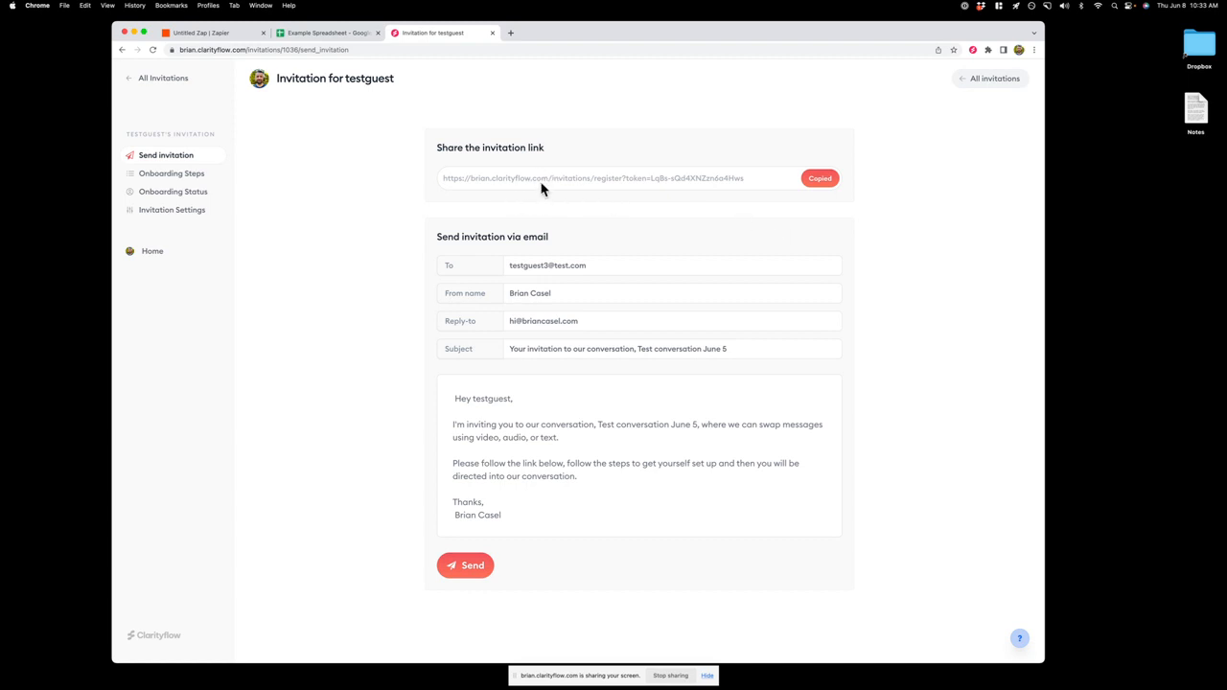
Step: In Zapier, open the Clarityflow action, choose the Invite Someone event, and continue with the connected account to the action fields
{"action": "left_click", "coordinate": [211, 34]}
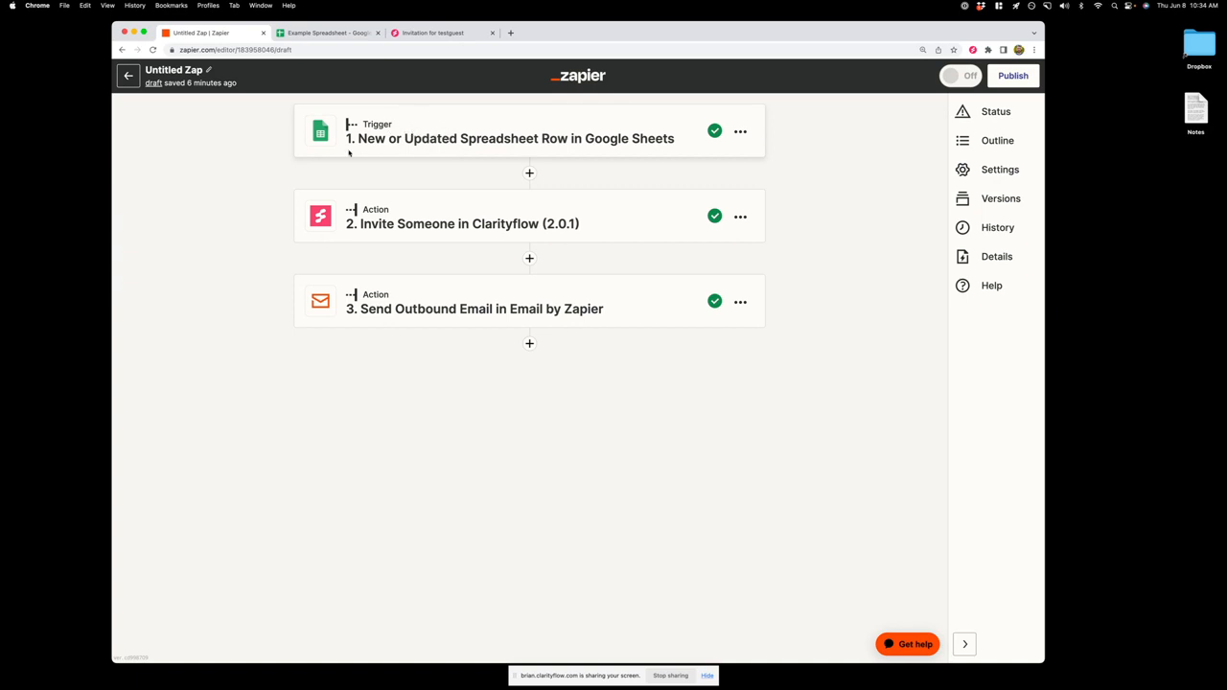
{"action": "left_click", "coordinate": [394, 227]}
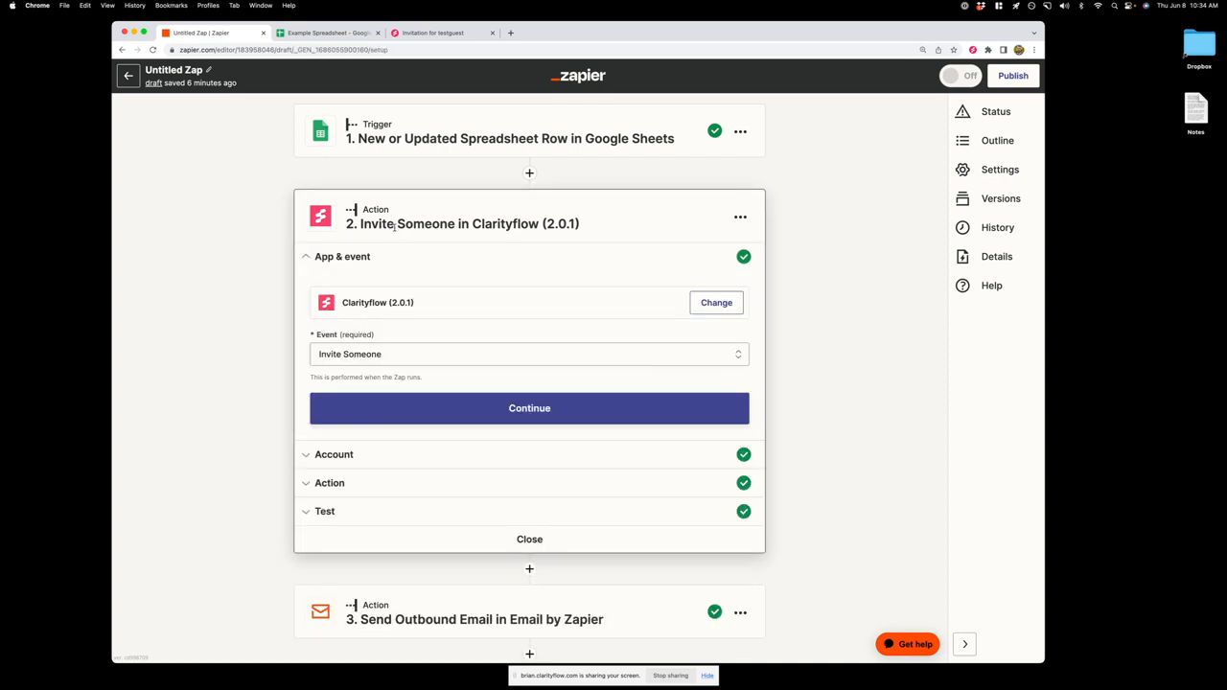
{"action": "left_click", "coordinate": [340, 354]}
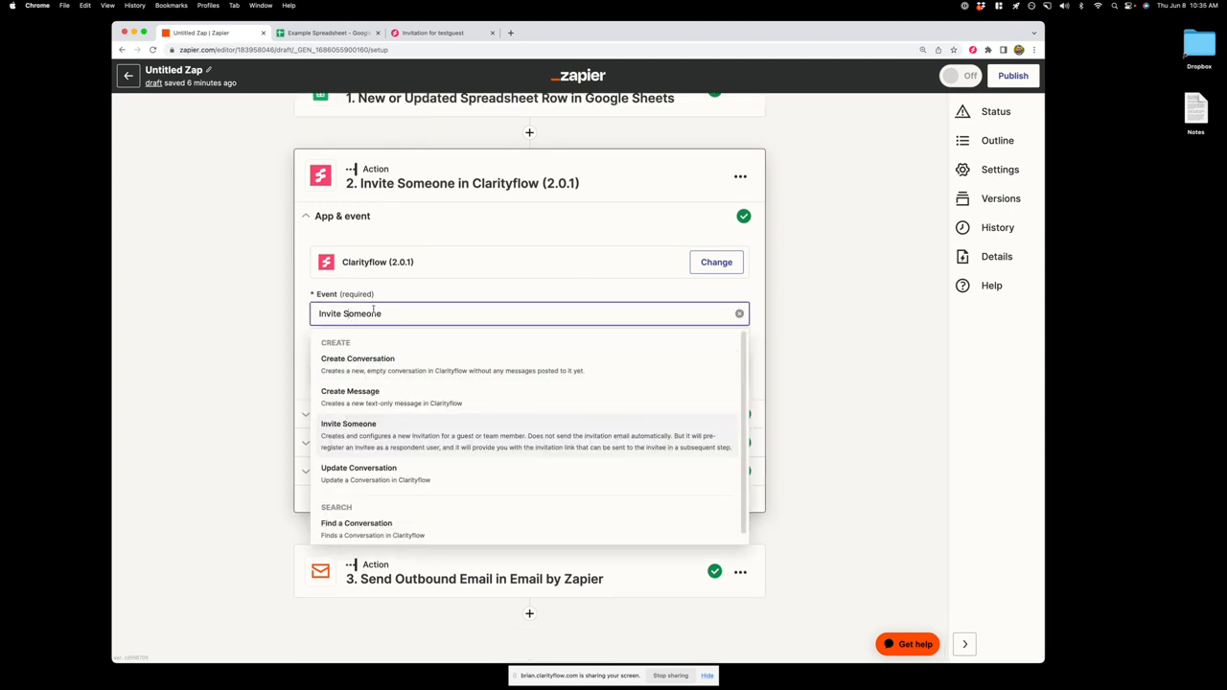
{"action": "left_click", "coordinate": [366, 431]}
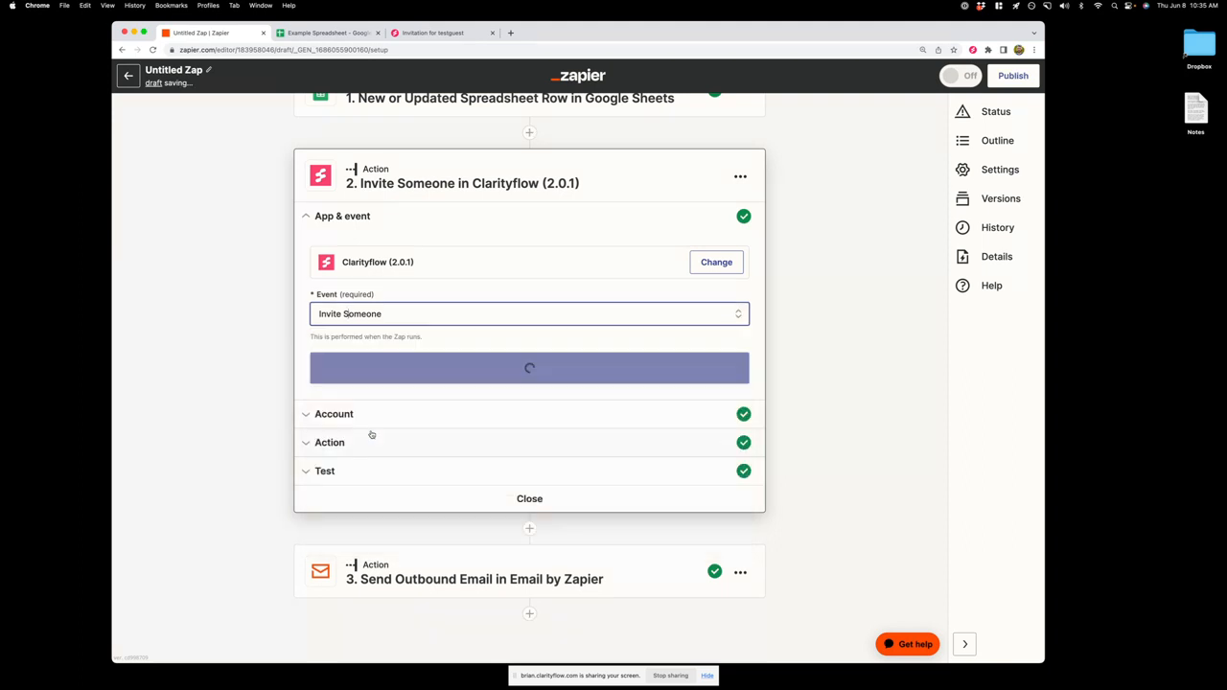
{"action": "left_click", "coordinate": [382, 416]}
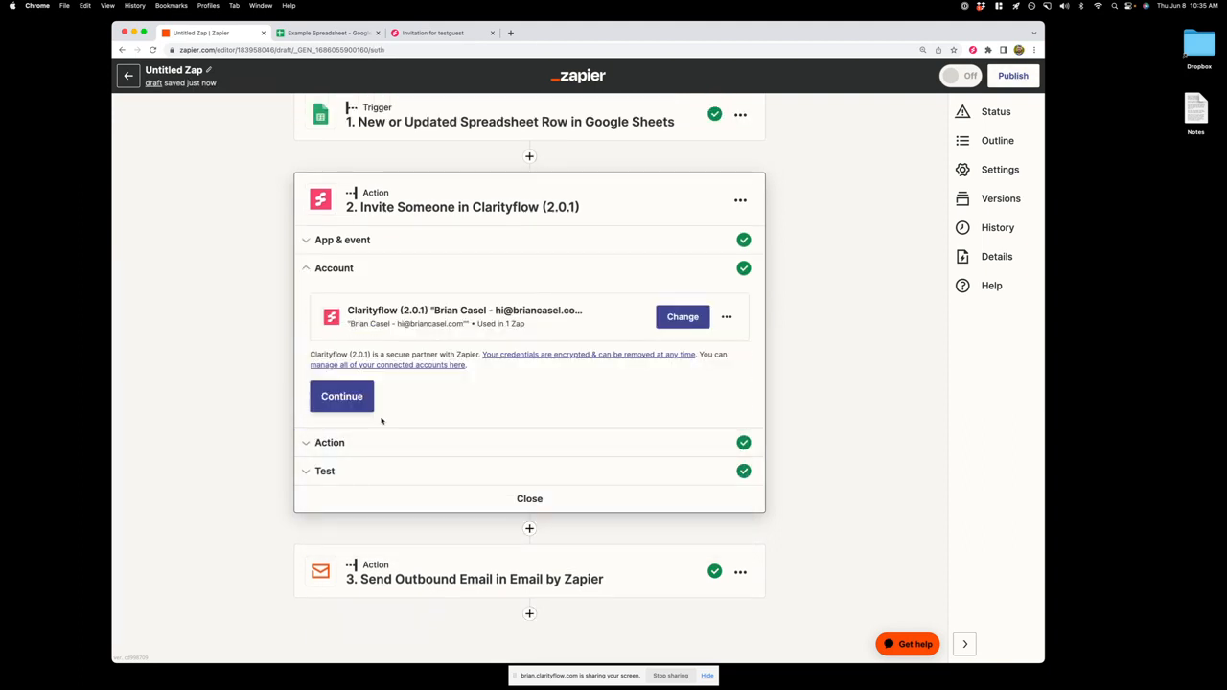
{"action": "left_click", "coordinate": [349, 400]}
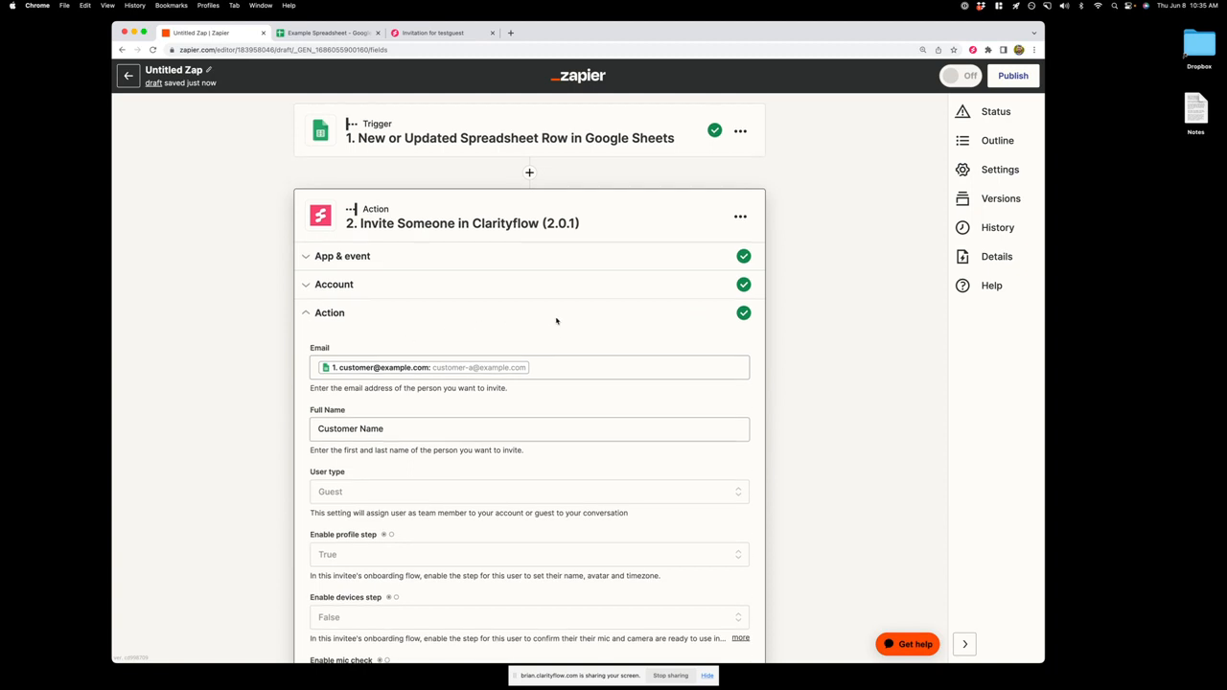
Step: Check the action's Email field mapping against the customer email in cell A2 of the Google Sheets example spreadsheet
{"action": "scroll", "coordinate": [556, 321], "scroll_direction": "down", "scroll_amount": 1}
{"action": "scroll", "coordinate": [556, 321], "scroll_direction": "down", "scroll_amount": 2}
{"action": "scroll", "coordinate": [555, 321], "scroll_direction": "up", "scroll_amount": 1}
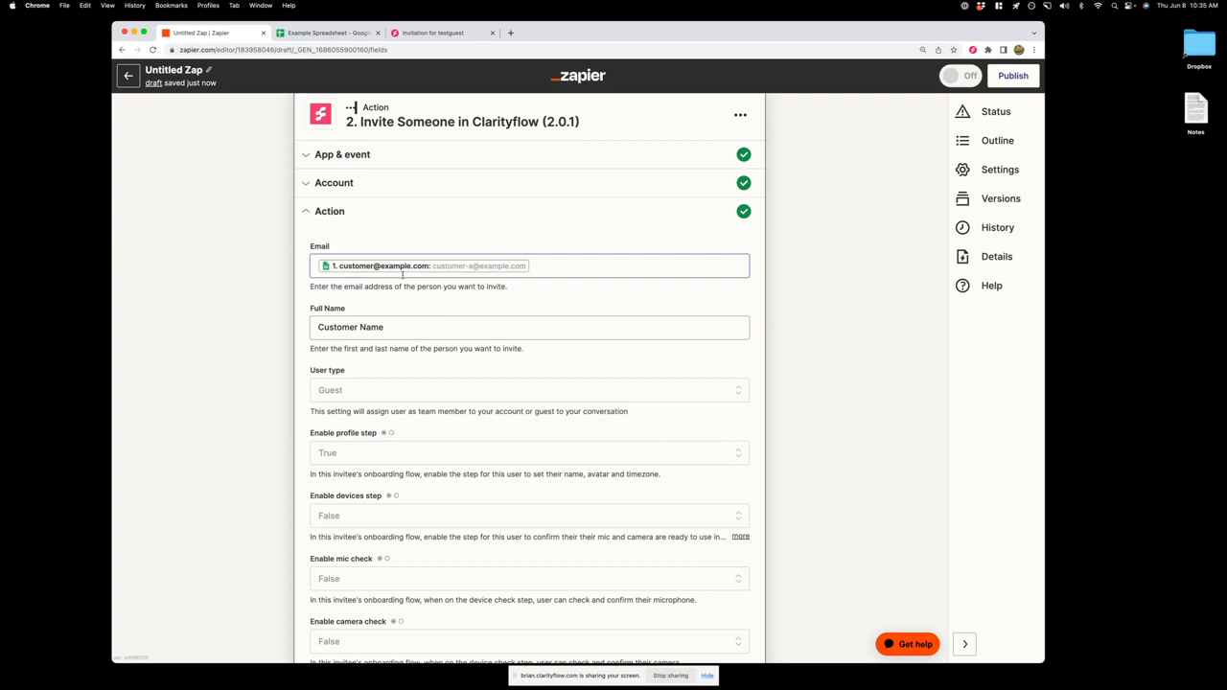
{"action": "scroll", "coordinate": [536, 263], "scroll_direction": "up", "scroll_amount": 1}
{"action": "scroll", "coordinate": [537, 262], "scroll_direction": "up", "scroll_amount": 1}
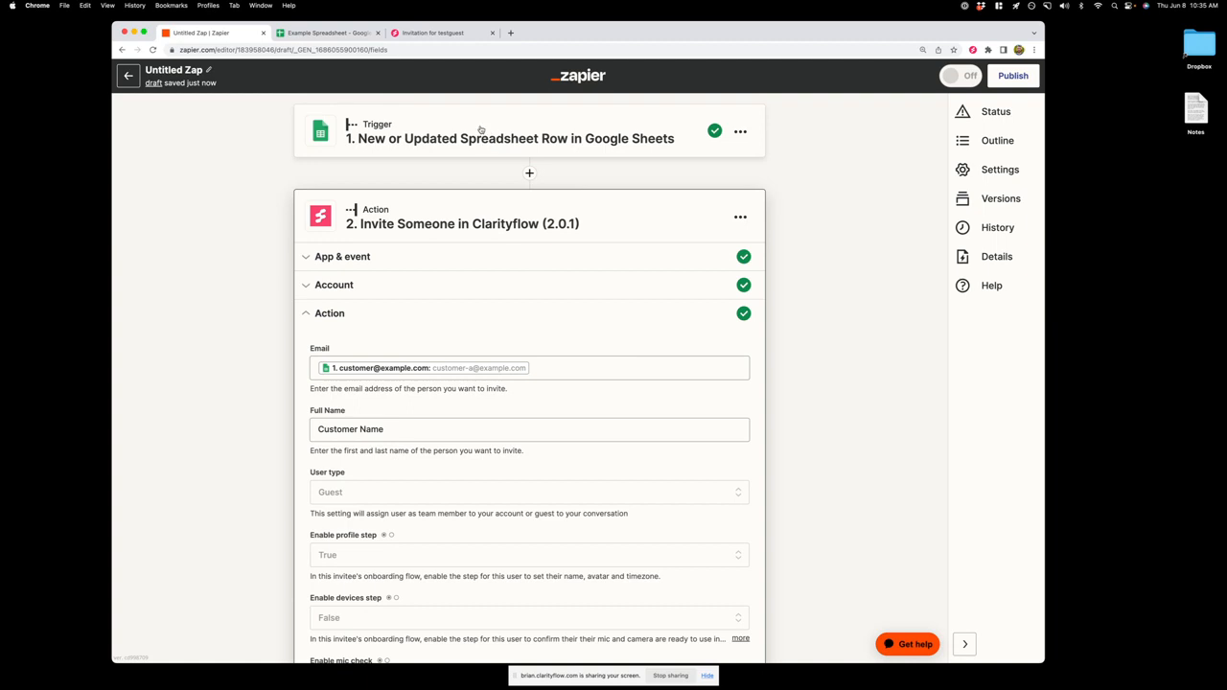
{"action": "left_click", "coordinate": [357, 34]}
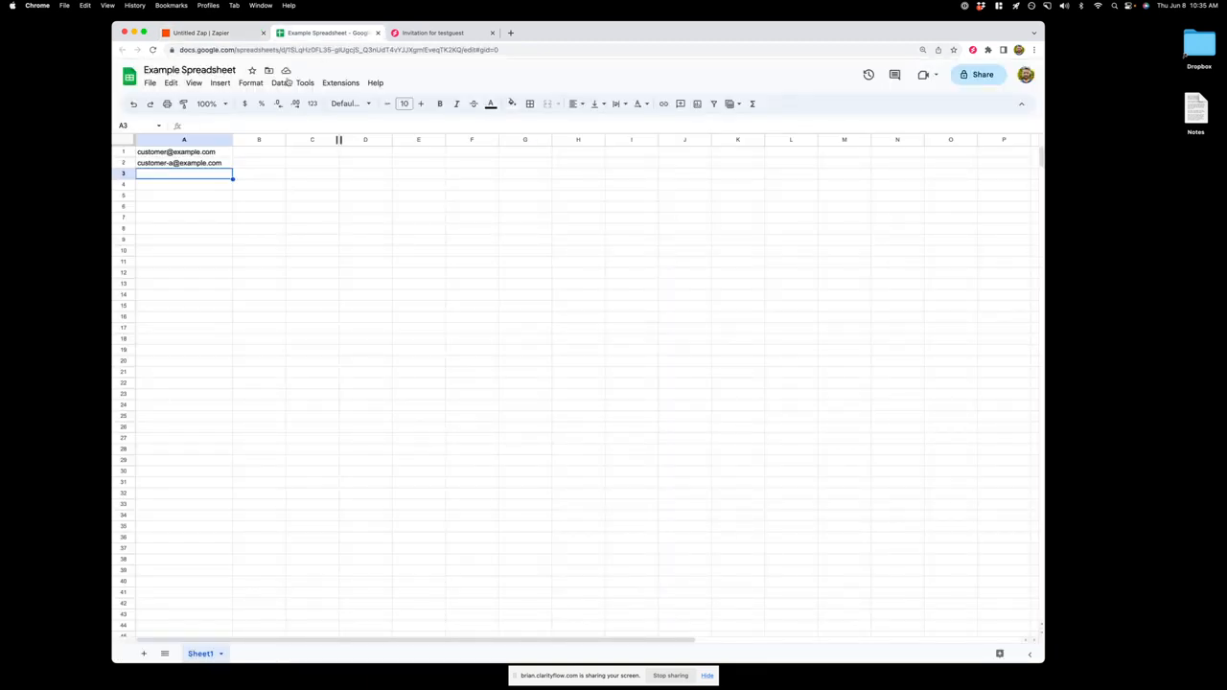
{"action": "left_click", "coordinate": [203, 164]}
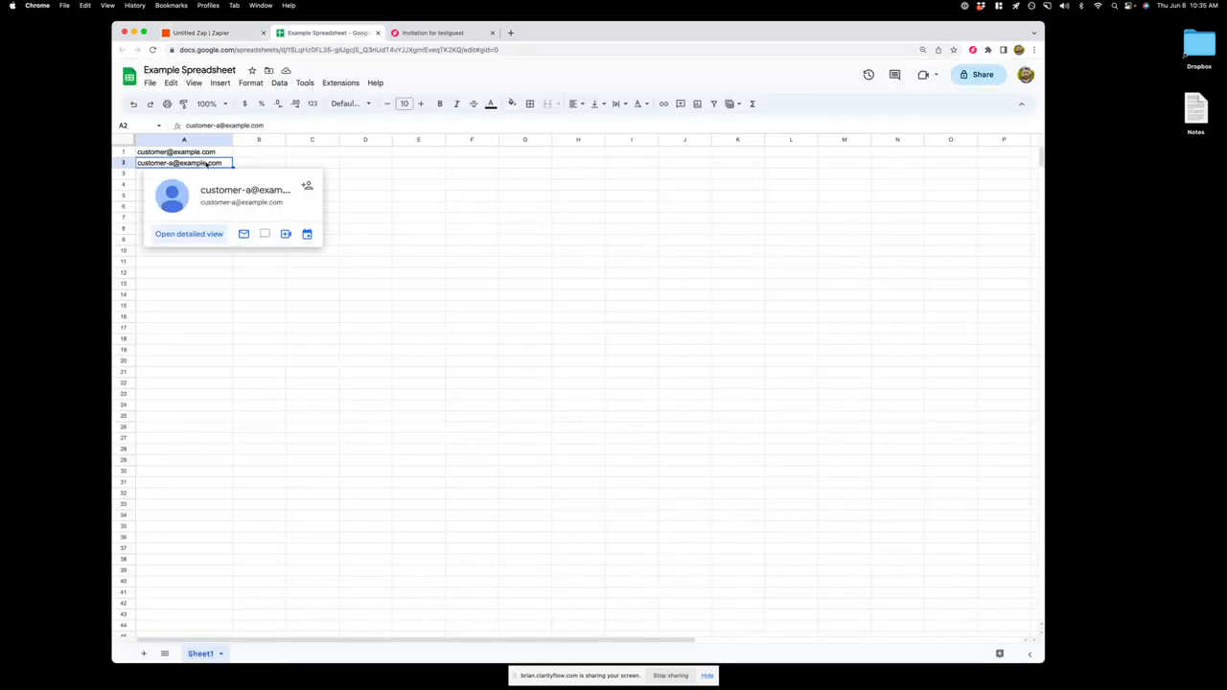
{"action": "left_click", "coordinate": [275, 168]}
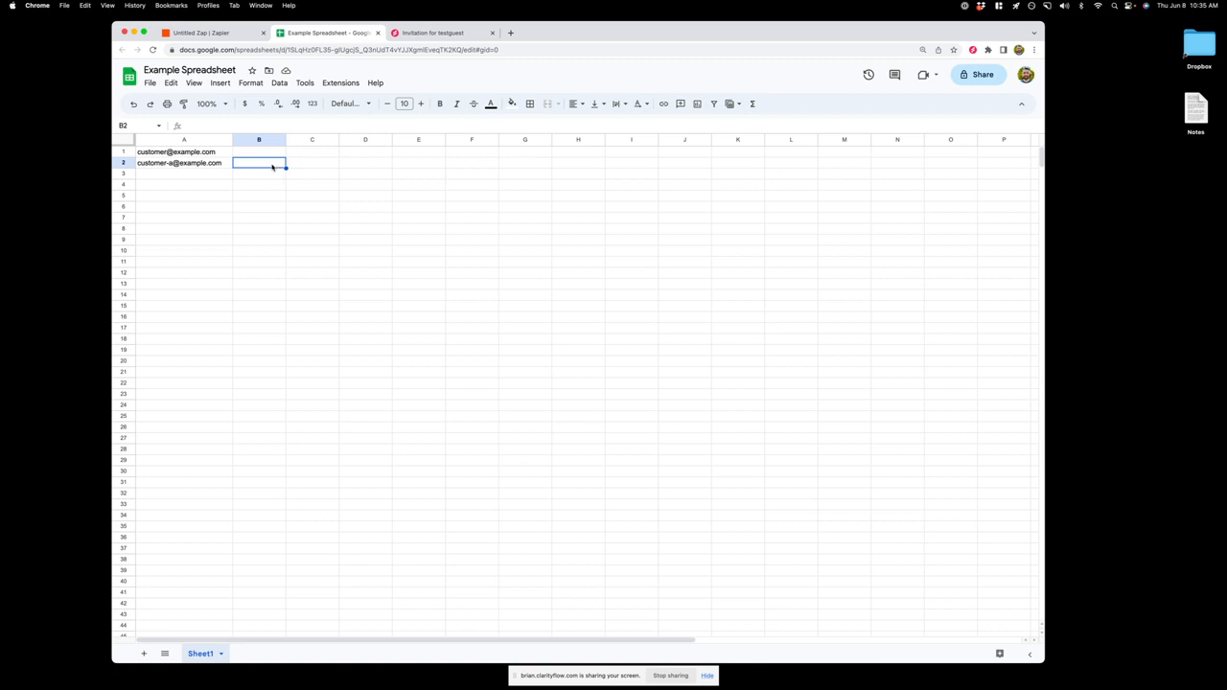
{"action": "left_click", "coordinate": [190, 159]}
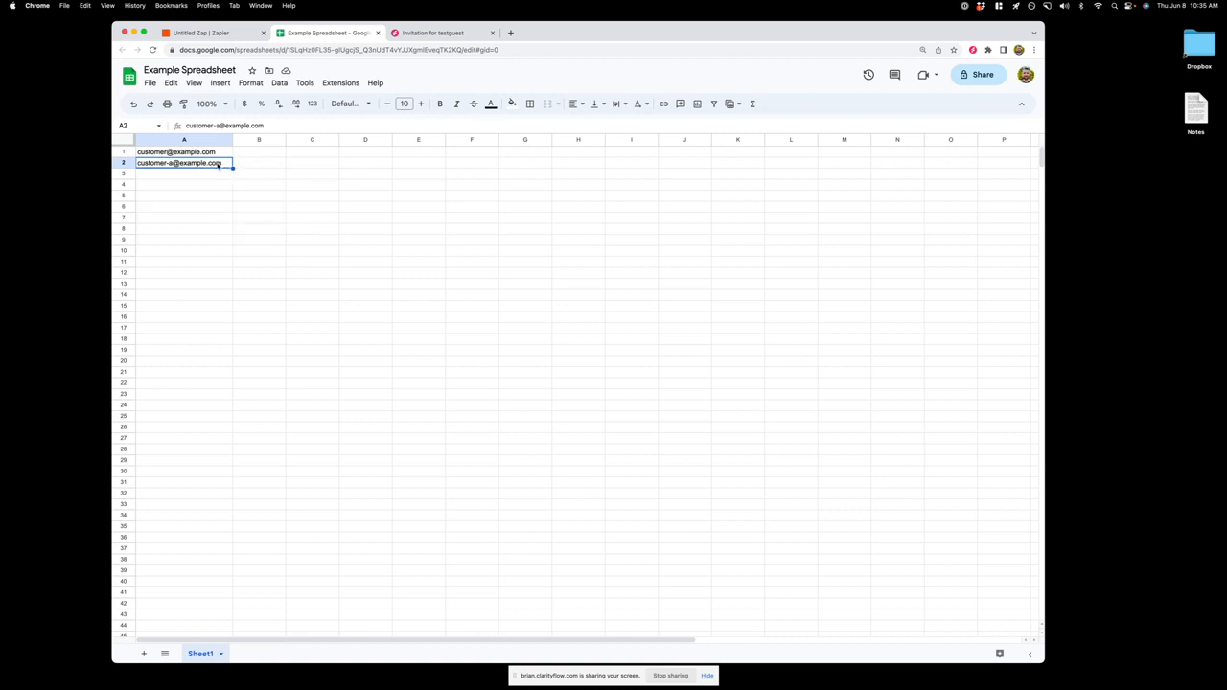
Step: Review the Zapier action's name, user type and onboarding fields, and compare them with testguest's onboarding steps in Clarityflow
{"action": "left_click", "coordinate": [201, 33]}
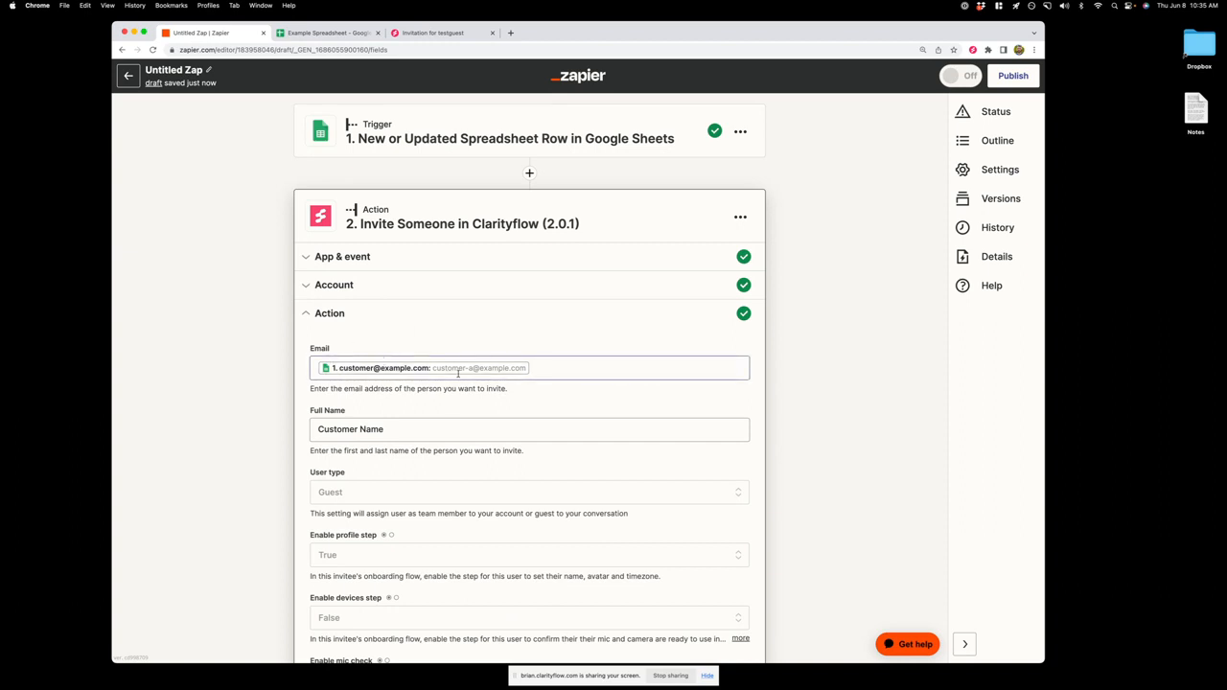
{"action": "scroll", "coordinate": [517, 369], "scroll_direction": "down", "scroll_amount": 1}
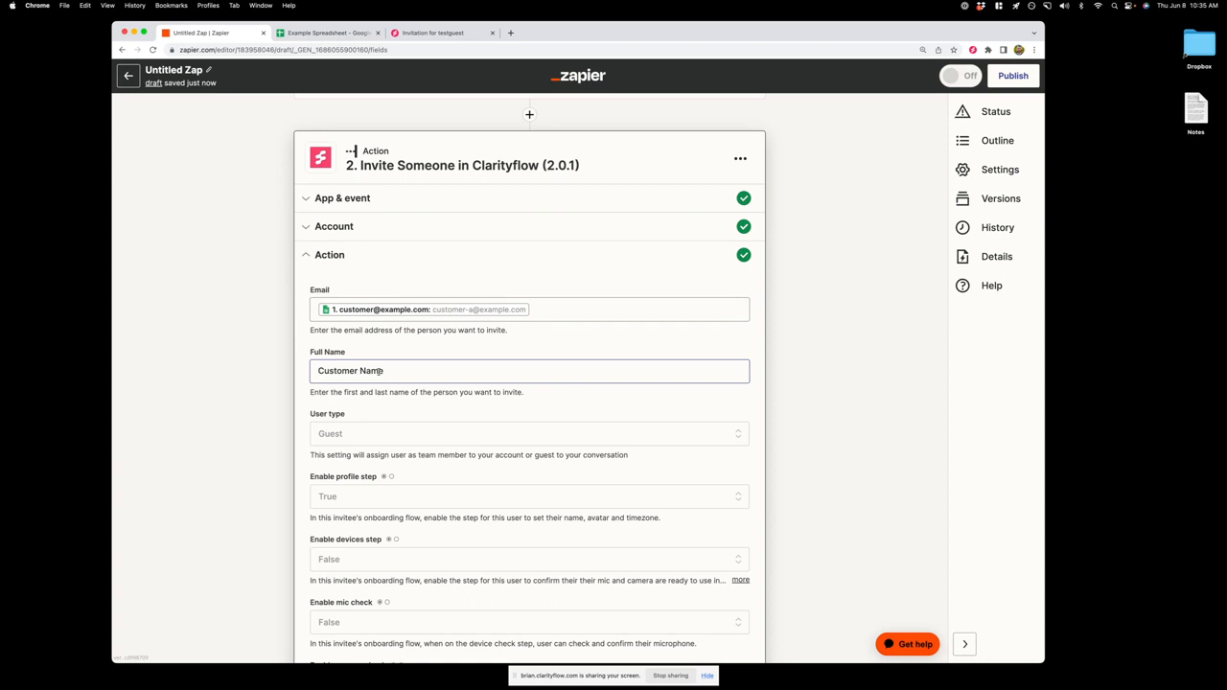
{"action": "scroll", "coordinate": [392, 369], "scroll_direction": "down", "scroll_amount": 2}
{"action": "scroll", "coordinate": [392, 369], "scroll_direction": "down", "scroll_amount": 1}
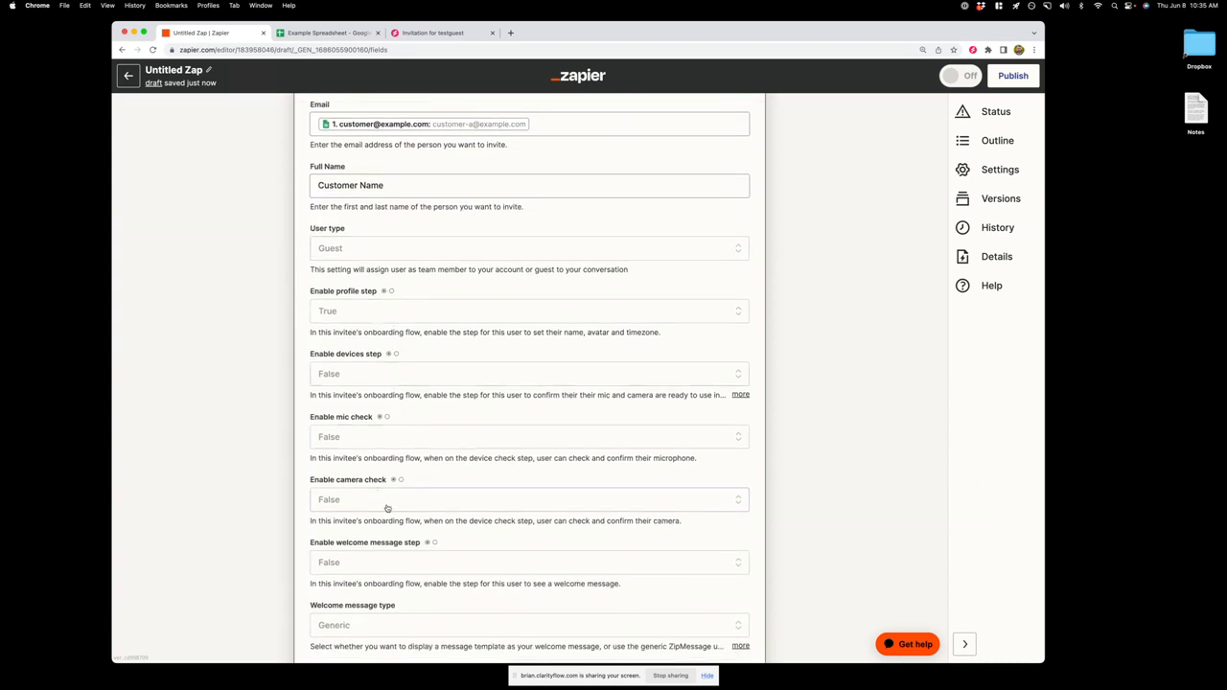
{"action": "left_click", "coordinate": [440, 33]}
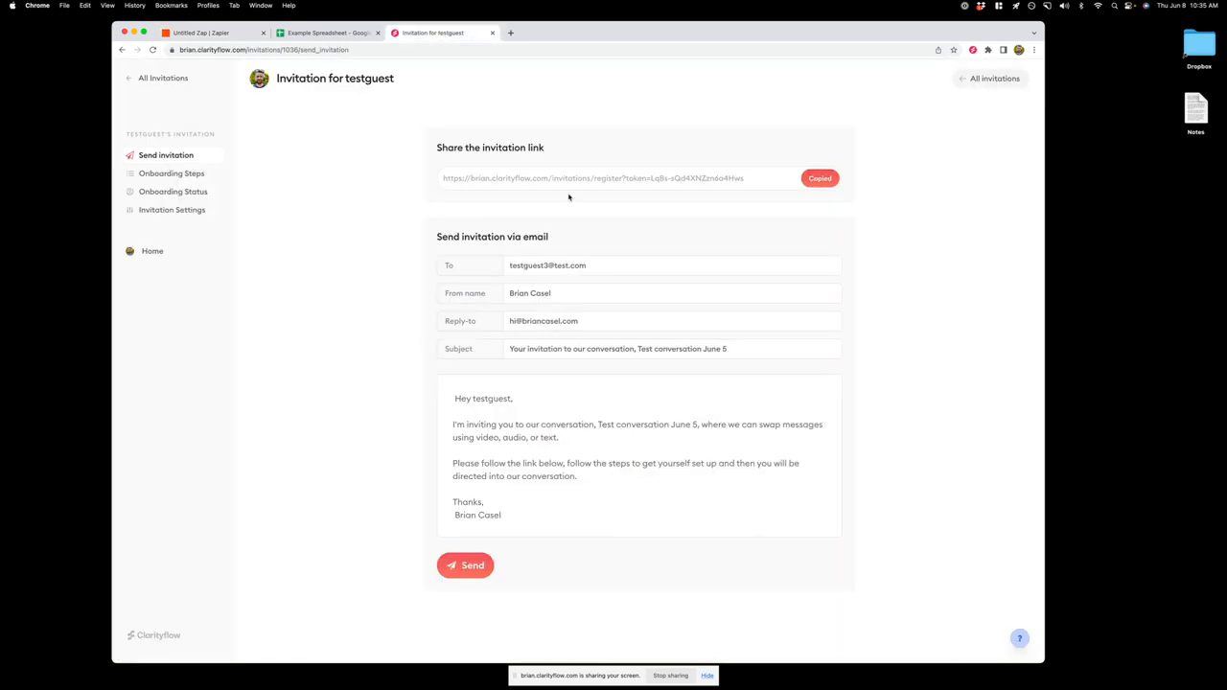
{"action": "left_click", "coordinate": [172, 173]}
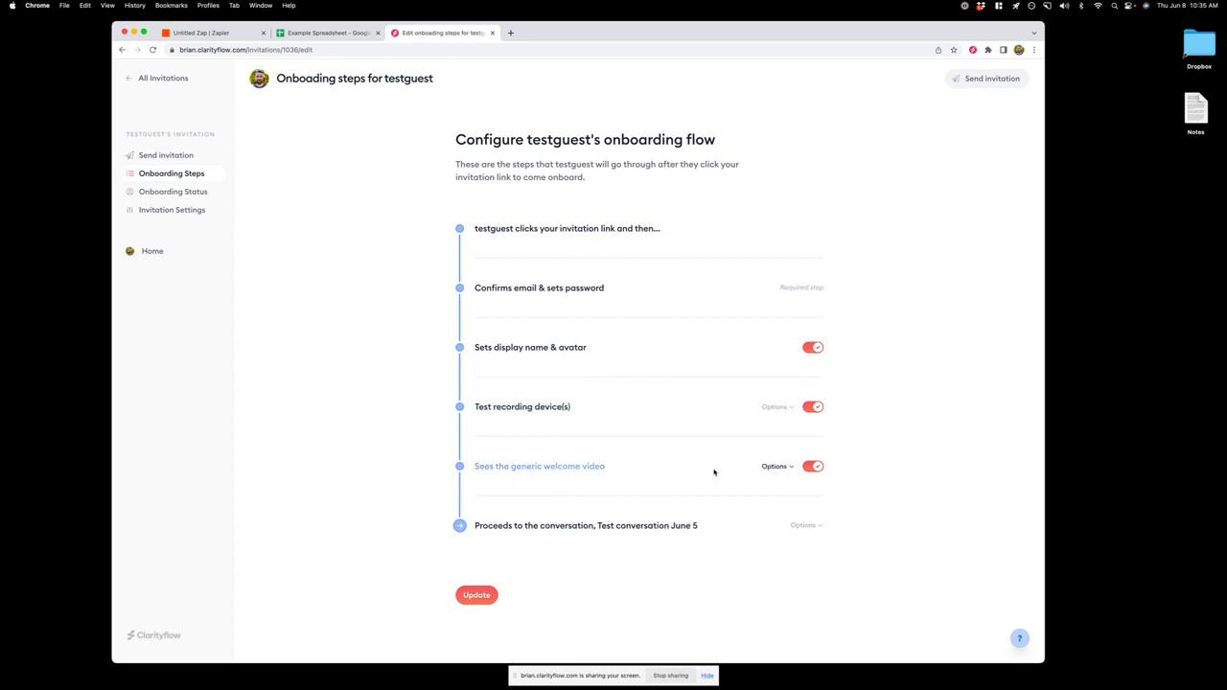
Step: Back in Zapier, examine the onboarding and welcome message fields, including the headline and the available welcome message types
{"action": "left_click", "coordinate": [220, 35]}
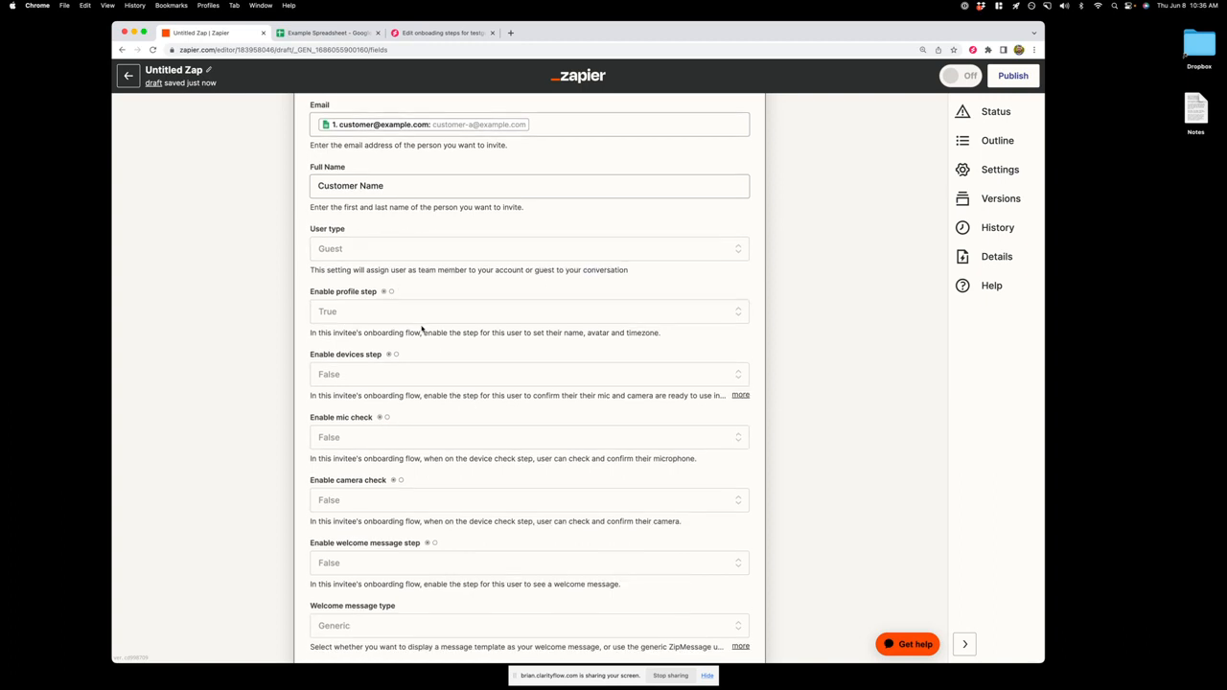
{"action": "scroll", "coordinate": [421, 316], "scroll_direction": "down", "scroll_amount": 1}
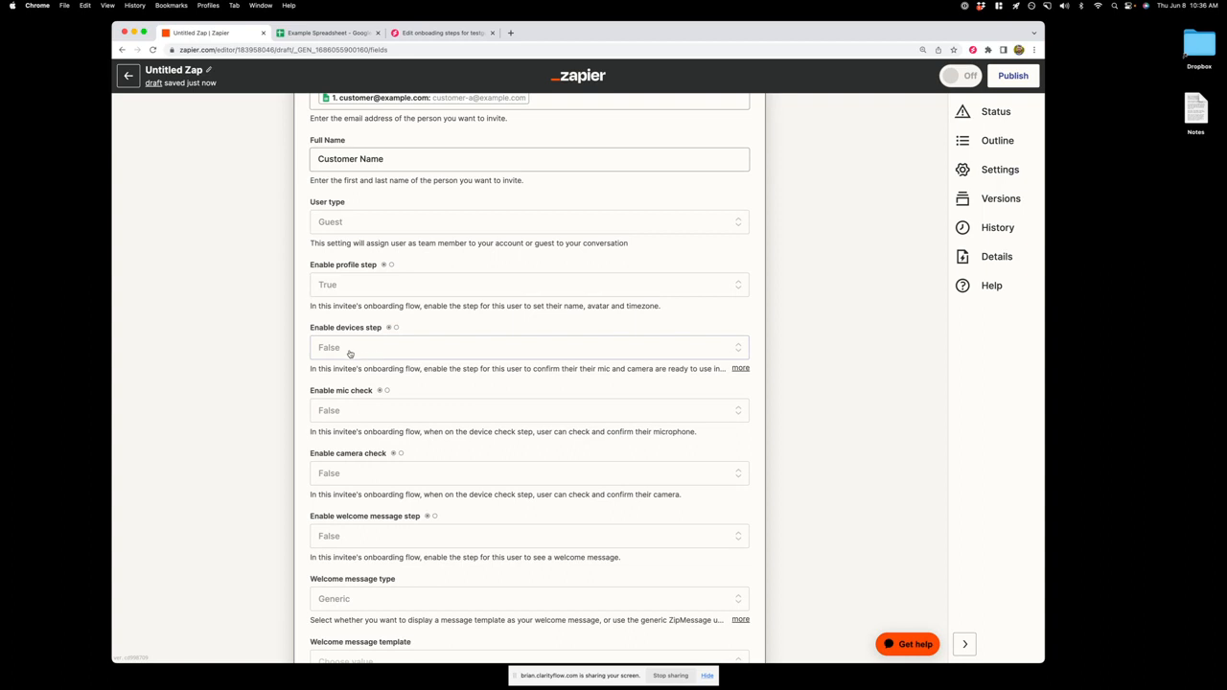
{"action": "scroll", "coordinate": [436, 402], "scroll_direction": "down", "scroll_amount": 3}
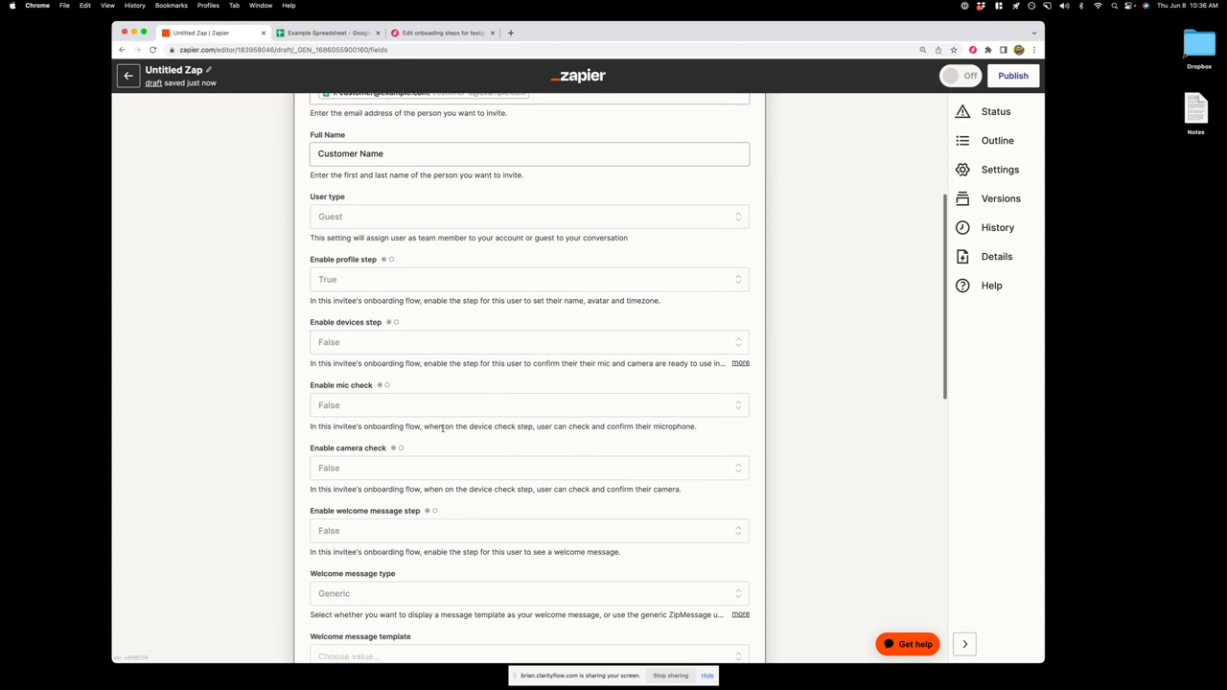
{"action": "scroll", "coordinate": [442, 428], "scroll_direction": "down", "scroll_amount": 5}
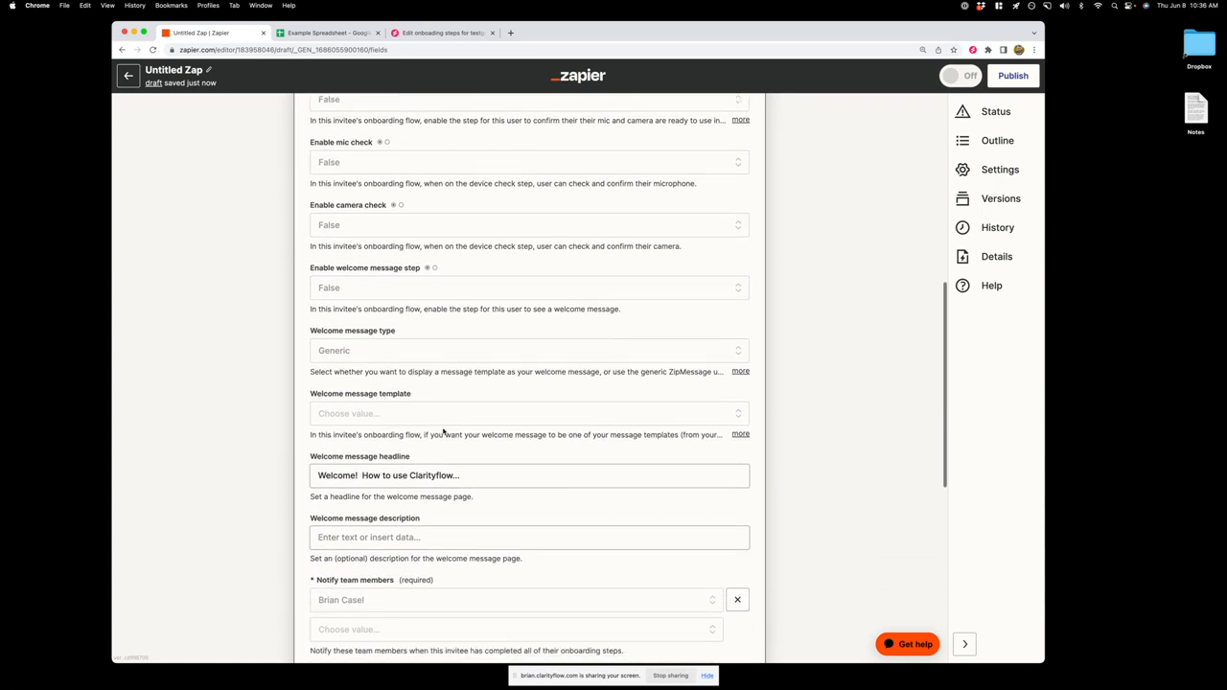
{"action": "left_click", "coordinate": [363, 475]}
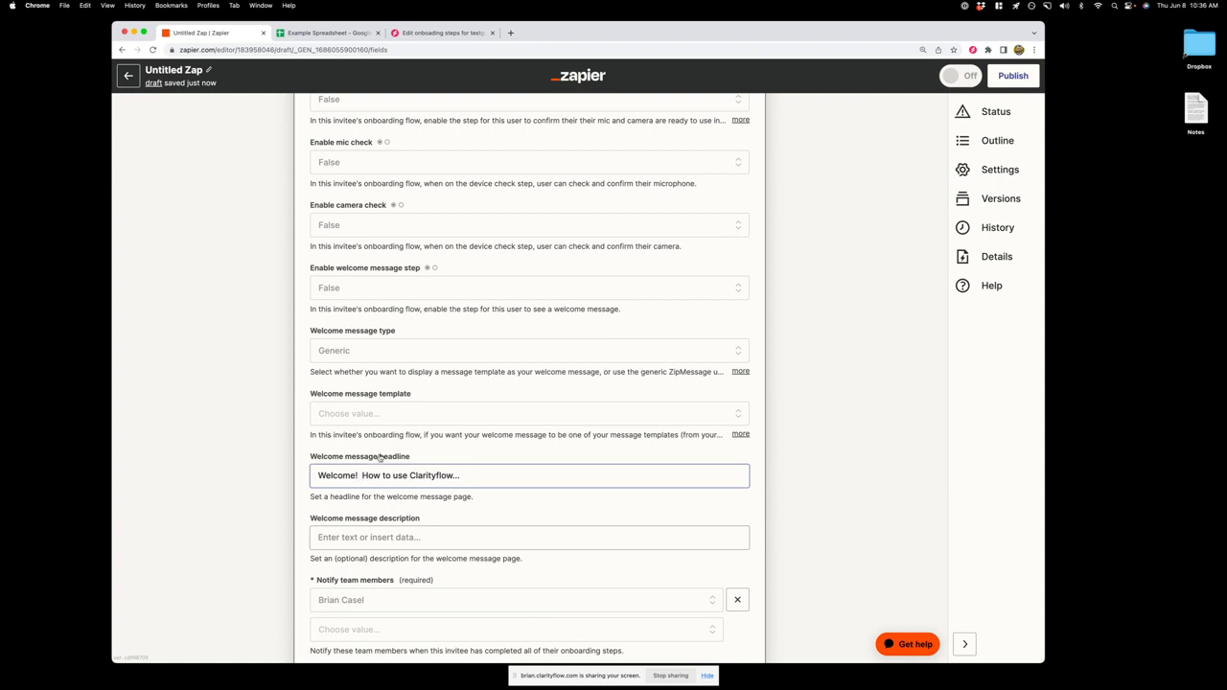
{"action": "left_click", "coordinate": [340, 358]}
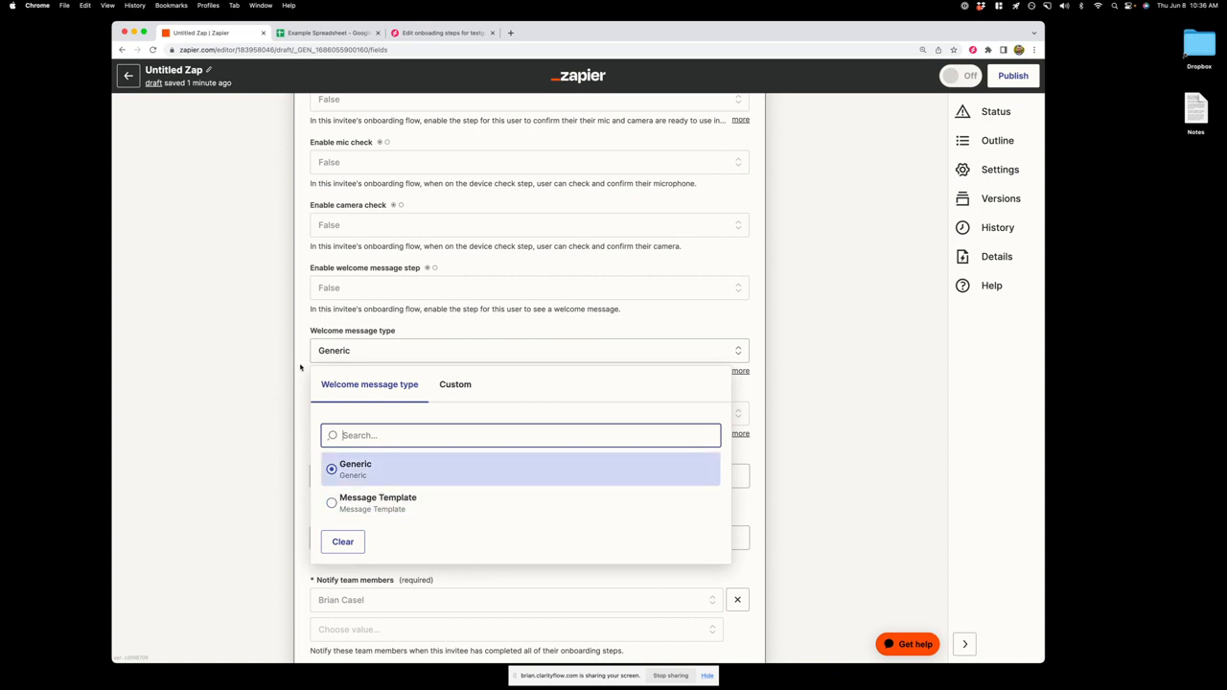
{"action": "left_click", "coordinate": [299, 367]}
Step: Review the action's team member notification, conversation assignment, redirection type and conversation ID fields
{"action": "scroll", "coordinate": [325, 412], "scroll_direction": "down", "scroll_amount": 5}
{"action": "scroll", "coordinate": [340, 421], "scroll_direction": "down", "scroll_amount": 2}
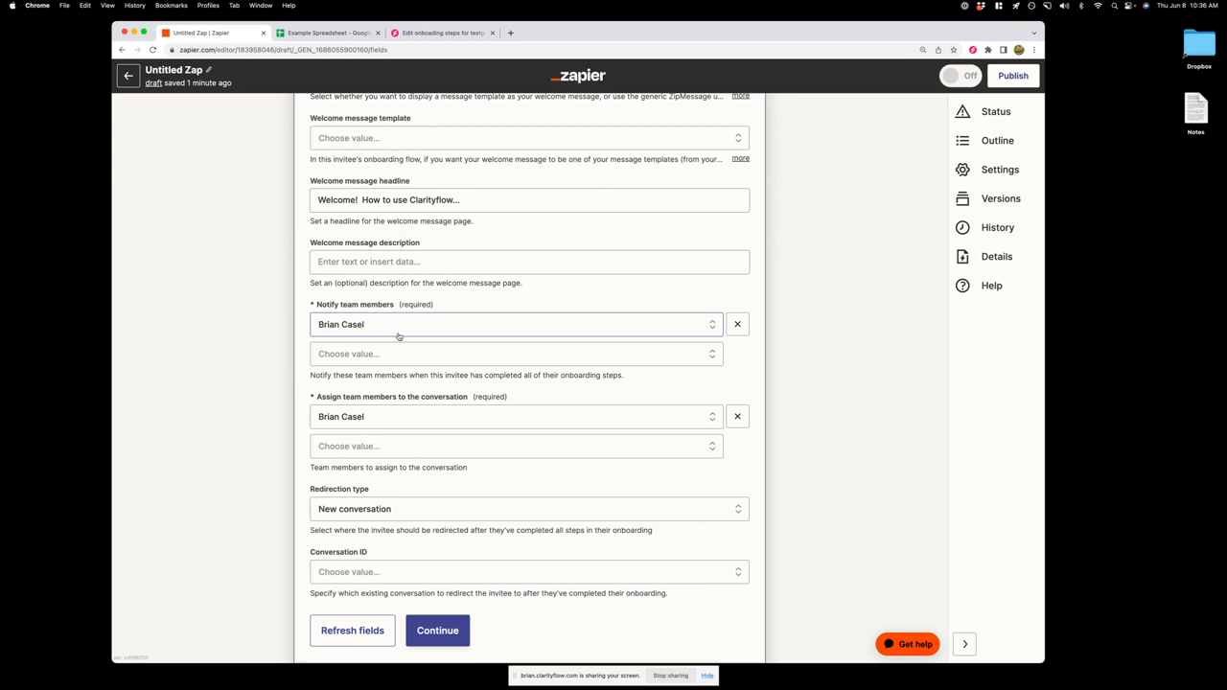
{"action": "scroll", "coordinate": [431, 466], "scroll_direction": "down", "scroll_amount": 2}
{"action": "scroll", "coordinate": [432, 466], "scroll_direction": "down", "scroll_amount": 2}
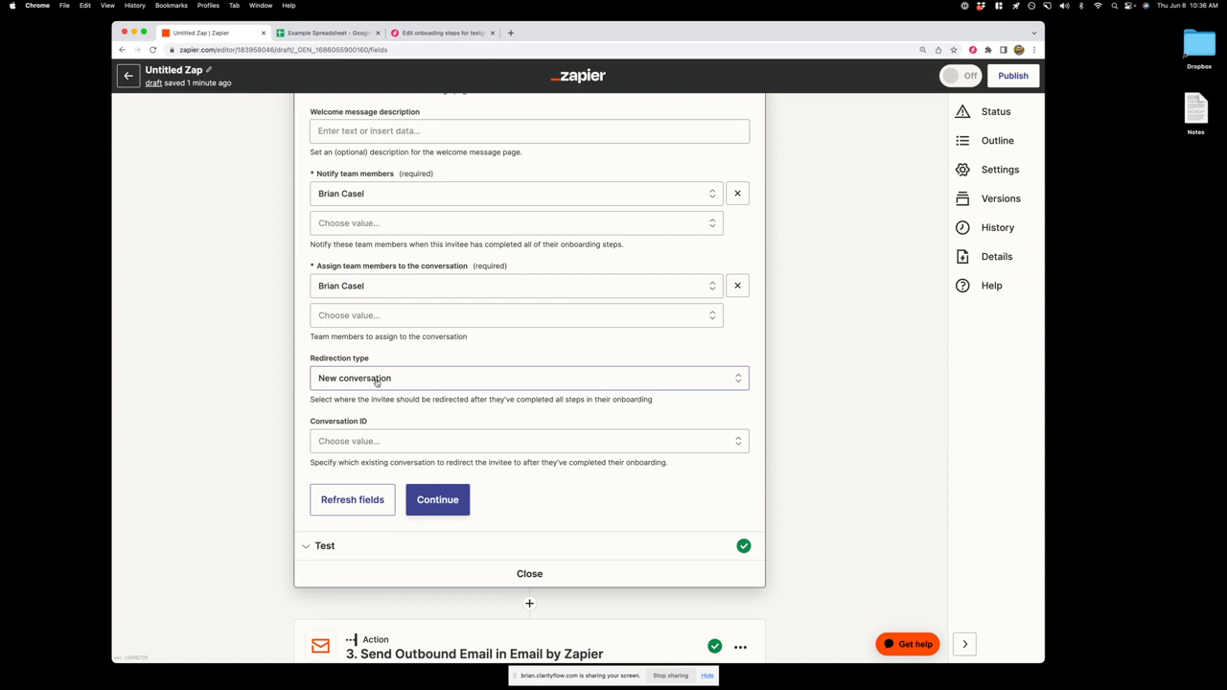
Step: Check the available redirection types, and retest the Invite Someone action to send the invite to Clarityflow
{"action": "left_click", "coordinate": [377, 382]}
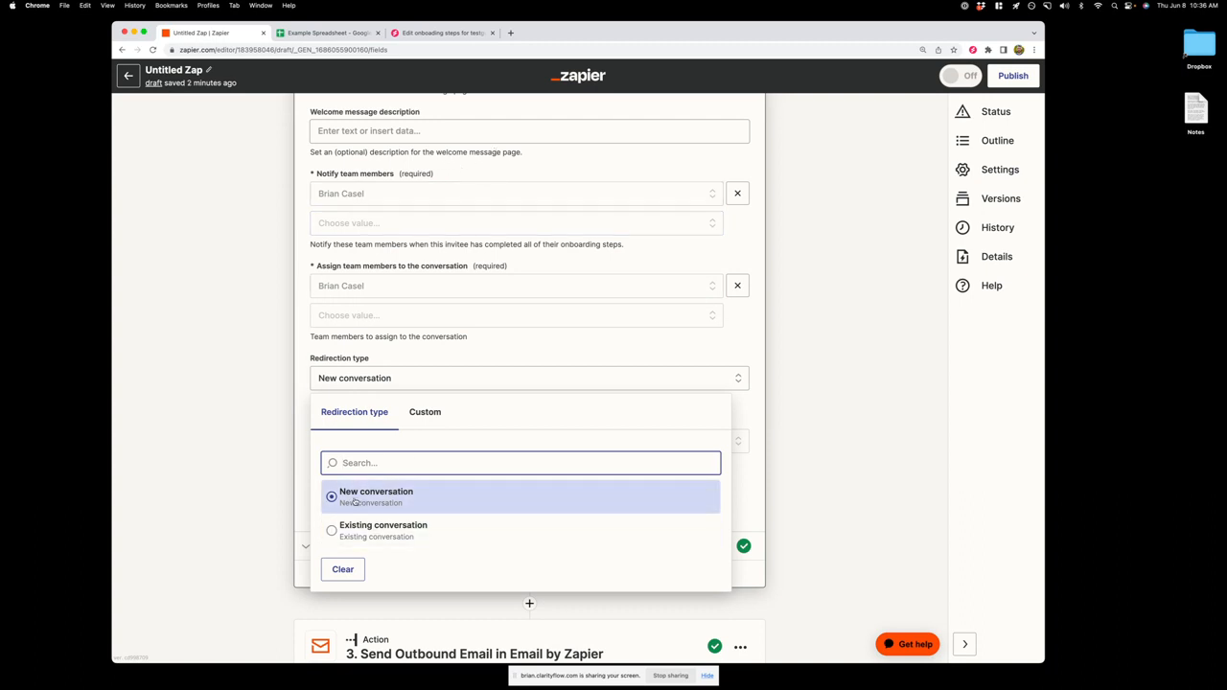
{"action": "left_click", "coordinate": [759, 477]}
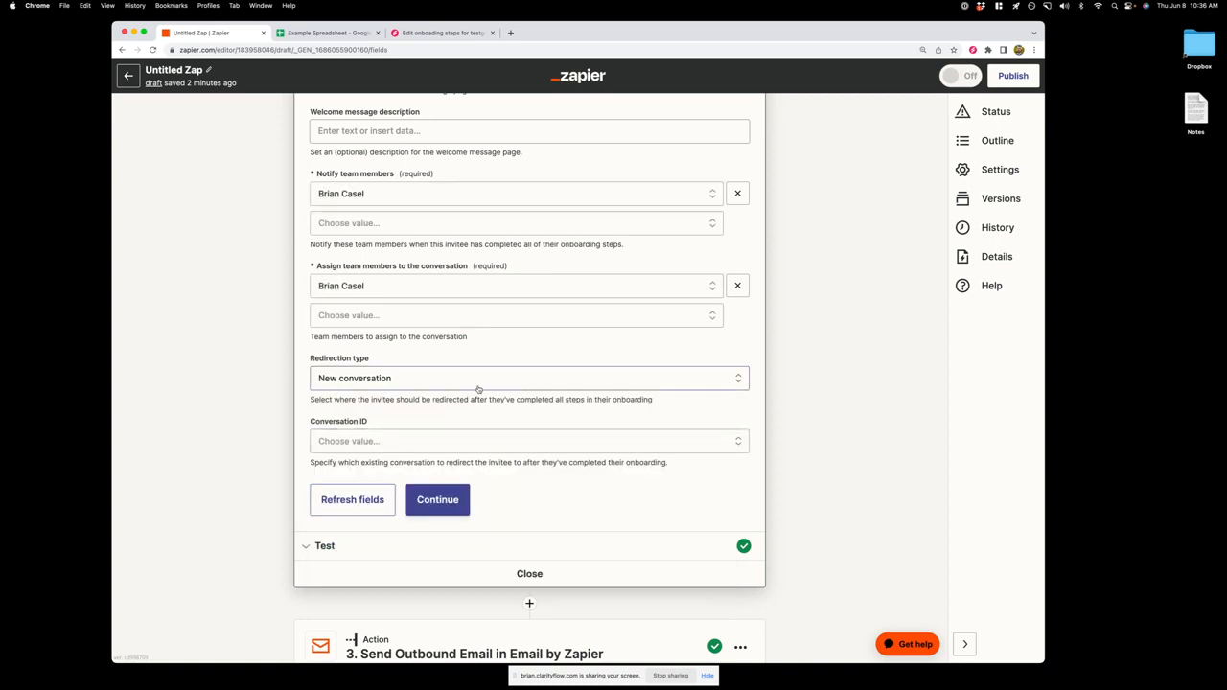
{"action": "scroll", "coordinate": [403, 395], "scroll_direction": "down", "scroll_amount": 1}
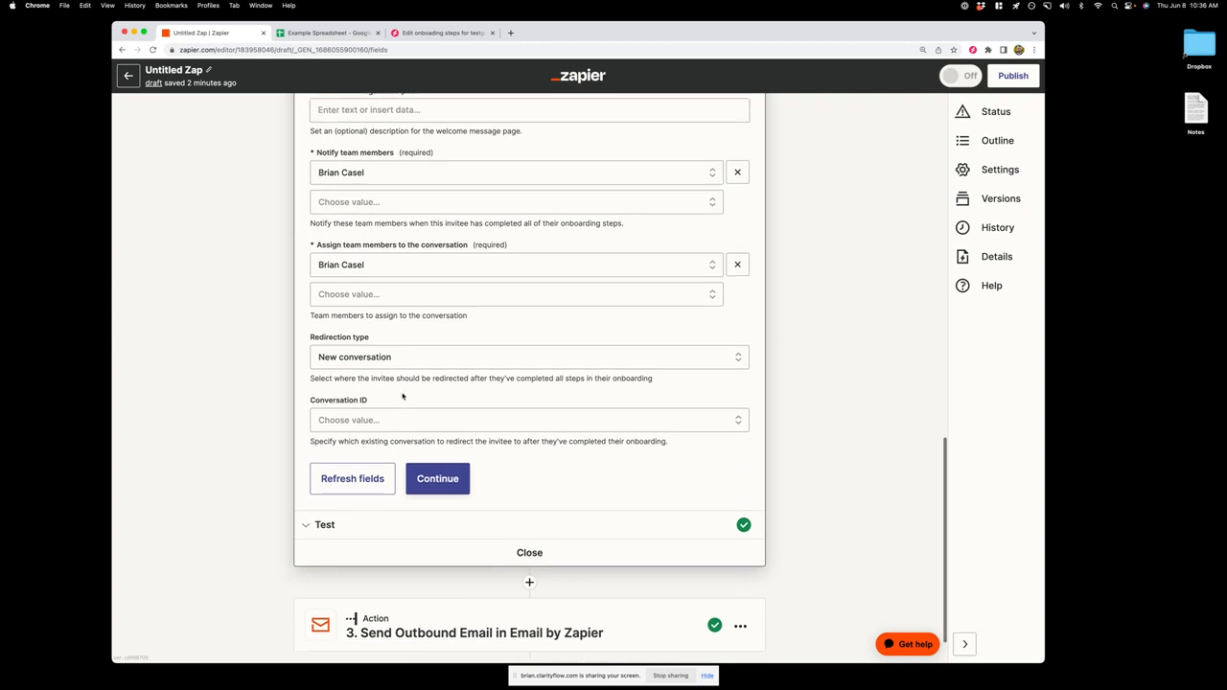
{"action": "left_click", "coordinate": [437, 487]}
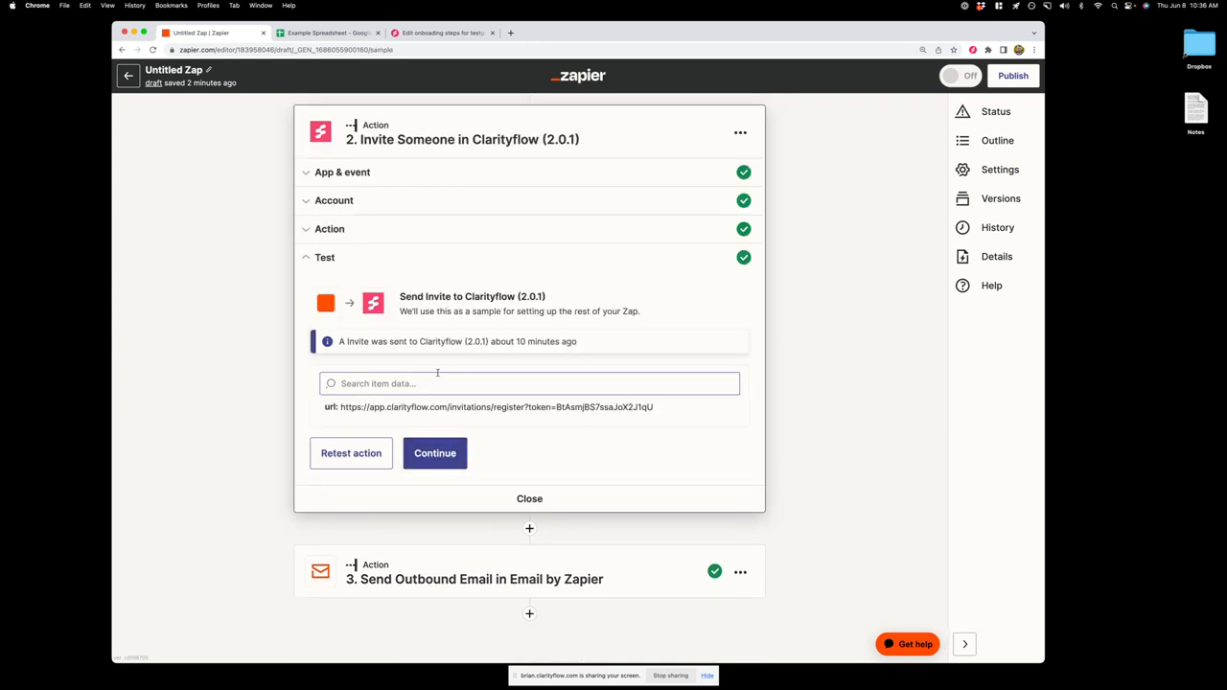
{"action": "left_click", "coordinate": [334, 458]}
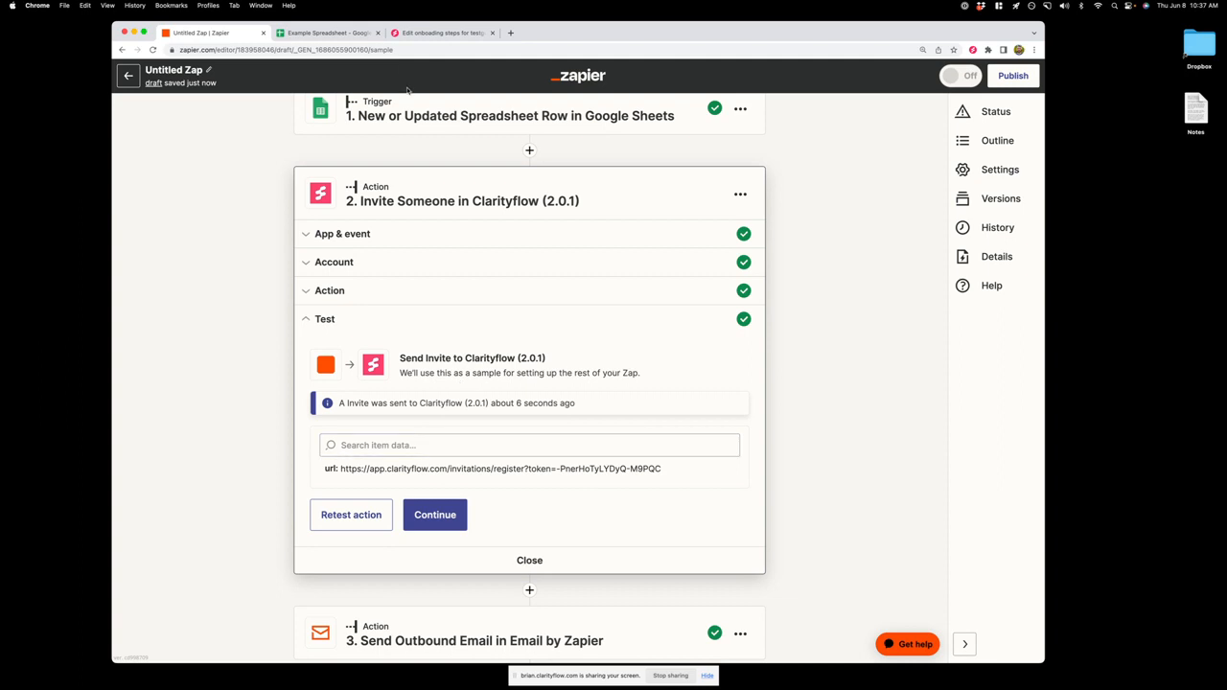
Step: Switch to Clarityflow, open the Customer Name invitation from all invitations, and review its onboarding steps and its send invitation page
{"action": "left_click", "coordinate": [430, 33]}
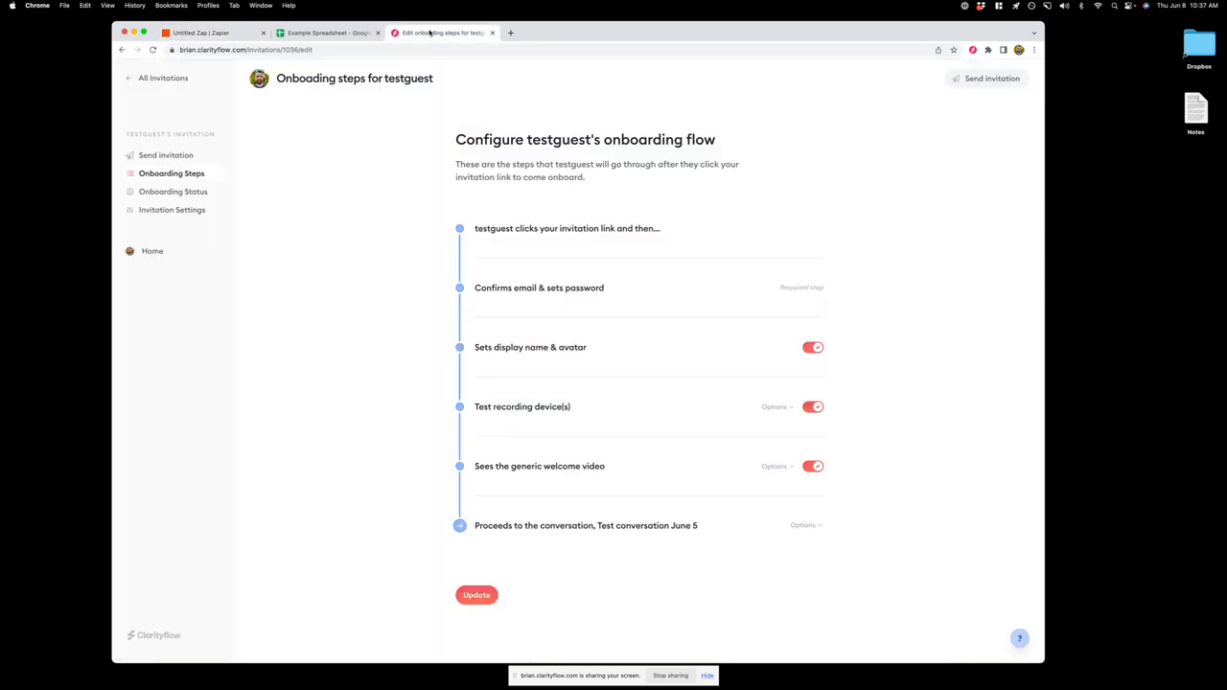
{"action": "left_click", "coordinate": [238, 154]}
{"action": "left_click", "coordinate": [165, 78]}
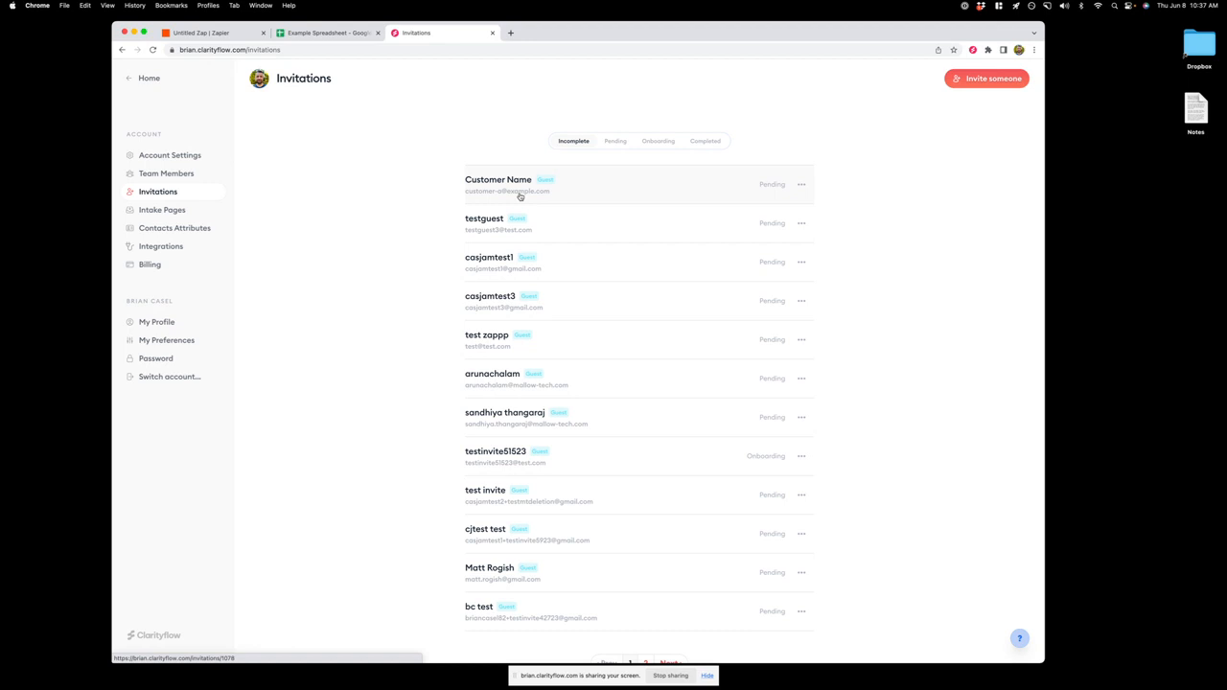
{"action": "left_click", "coordinate": [604, 188]}
{"action": "left_click", "coordinate": [700, 222]}
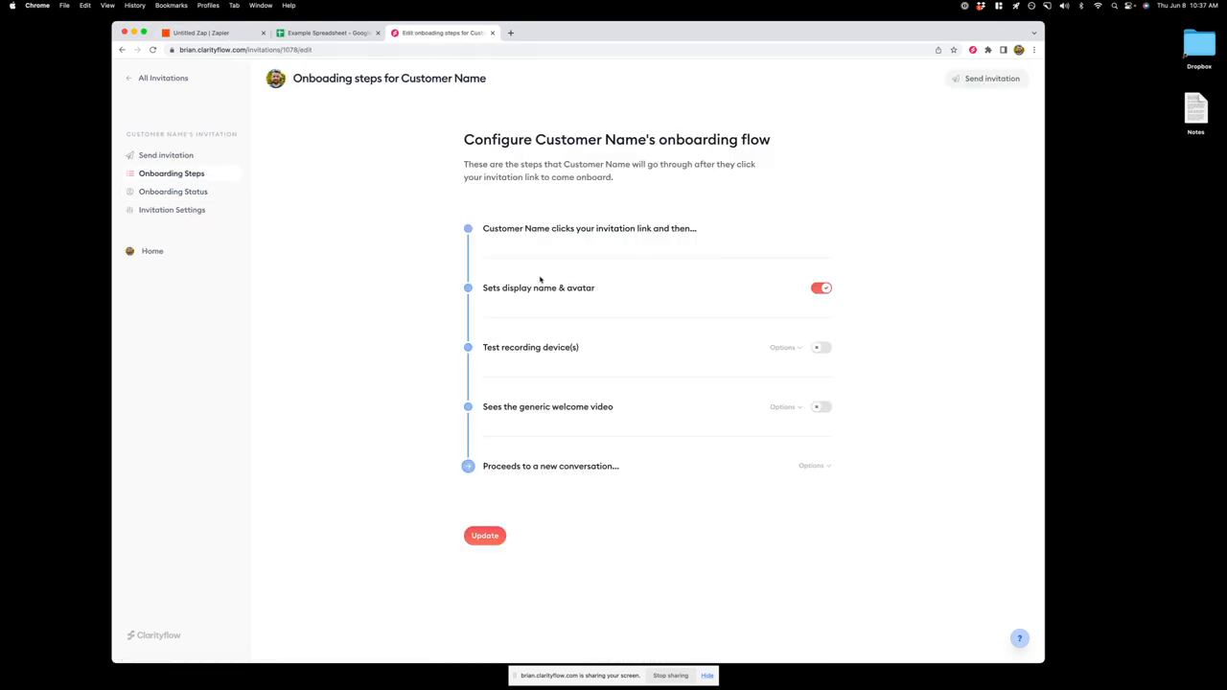
{"action": "left_click", "coordinate": [982, 85]}
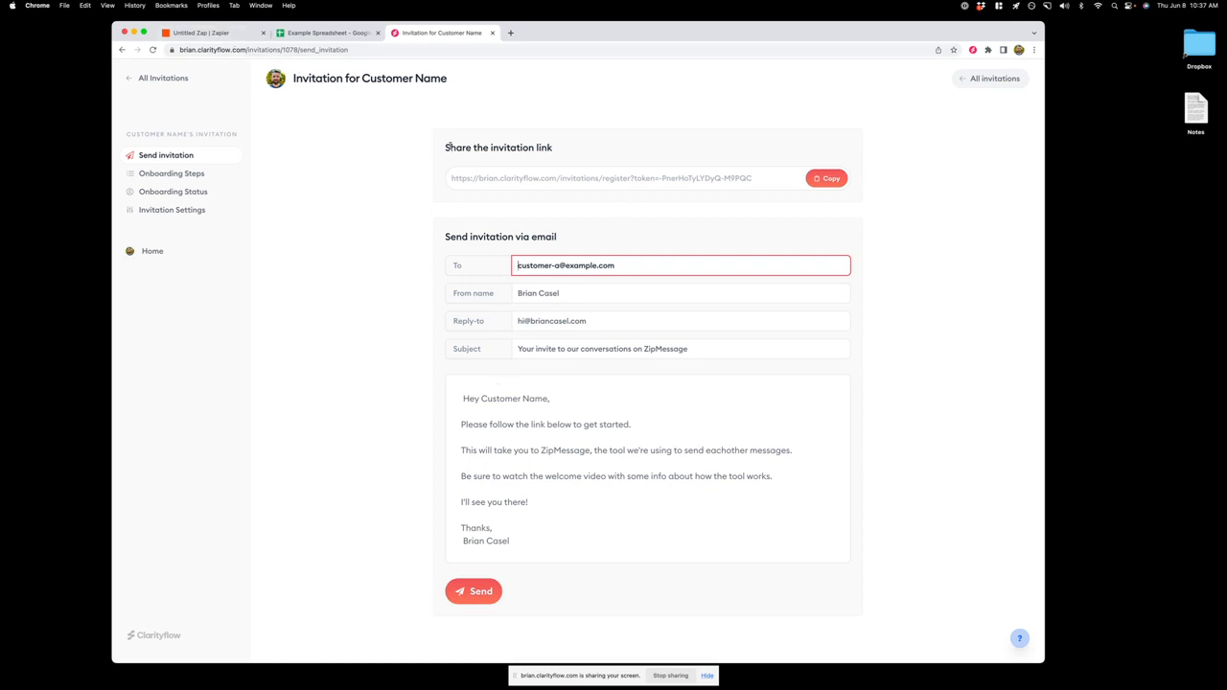
Step: Compare the invitation URL in the Zapier test result with the shareable invitation link in Clarityflow, ending back in Zapier
{"action": "left_click", "coordinate": [222, 33]}
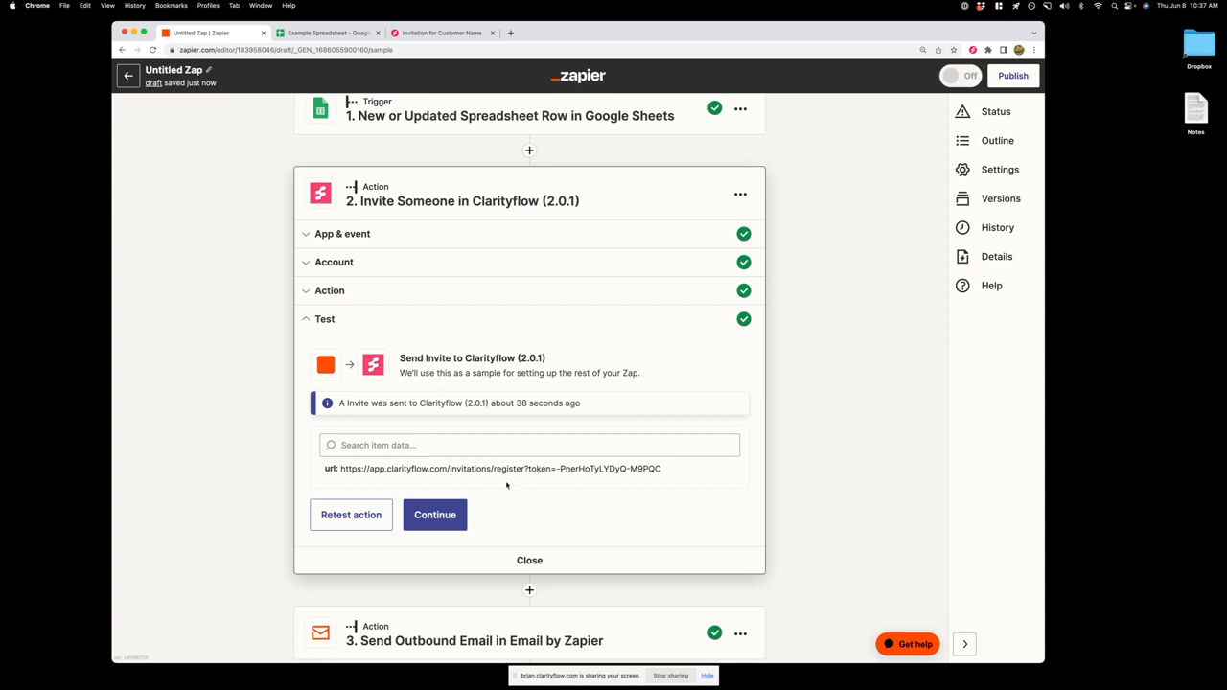
{"action": "left_click_drag", "start_coordinate": [340, 469], "coordinate": [663, 467]}
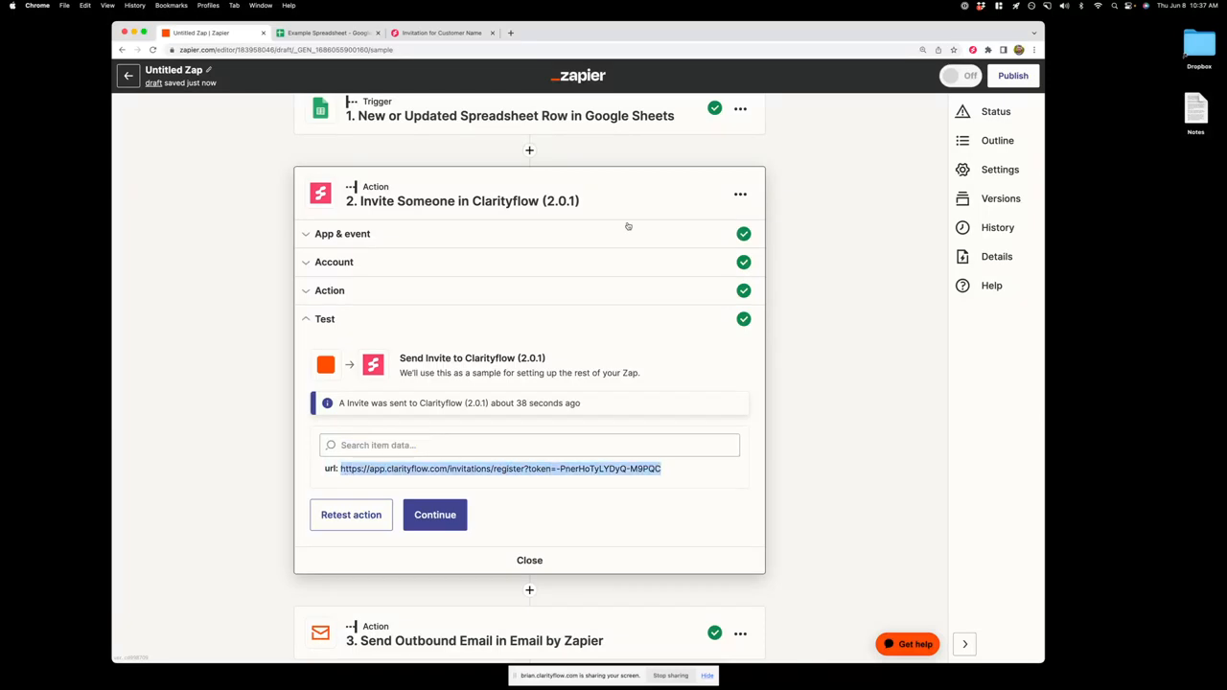
{"action": "left_click", "coordinate": [470, 37]}
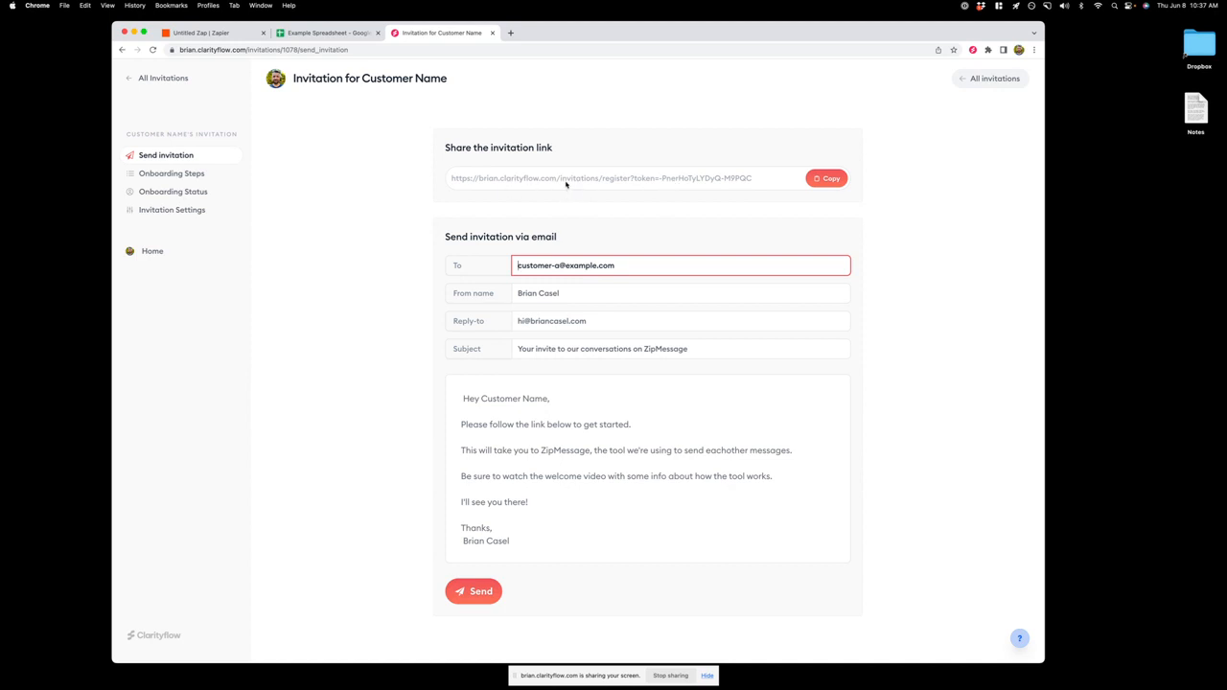
{"action": "left_click", "coordinate": [230, 33]}
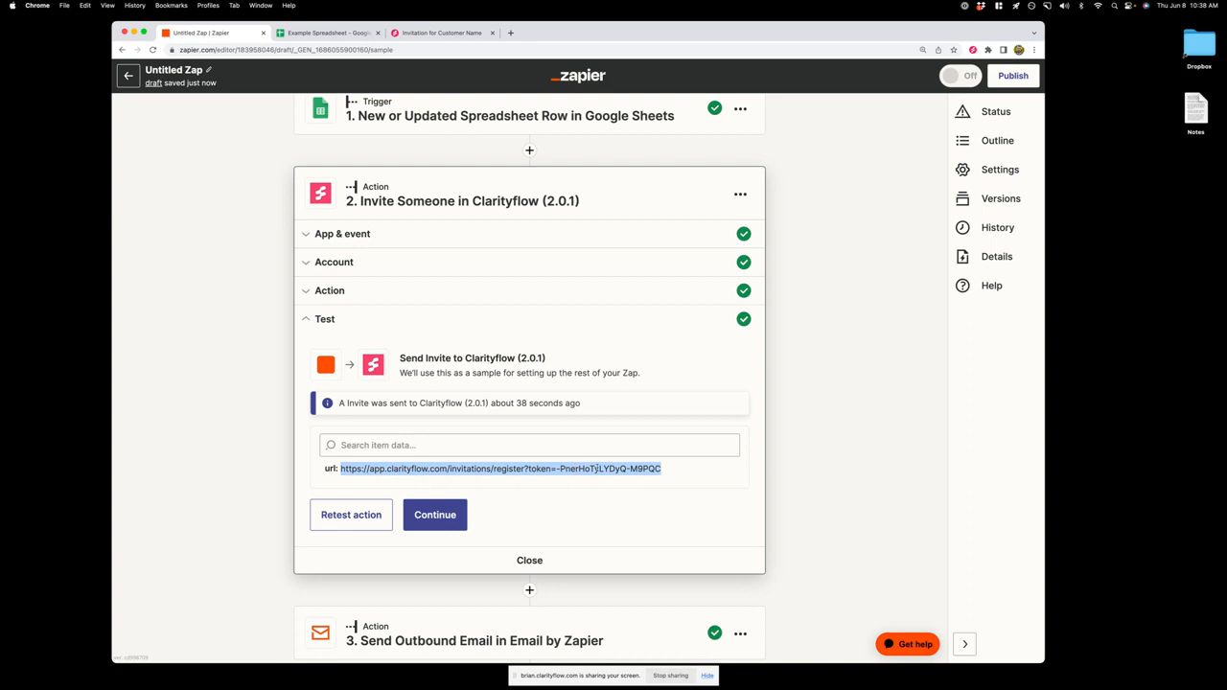
Step: Open the Send Outbound Email action and review its event, recipient mapping, subject and body fields
{"action": "scroll", "coordinate": [529, 470], "scroll_direction": "down", "scroll_amount": 2}
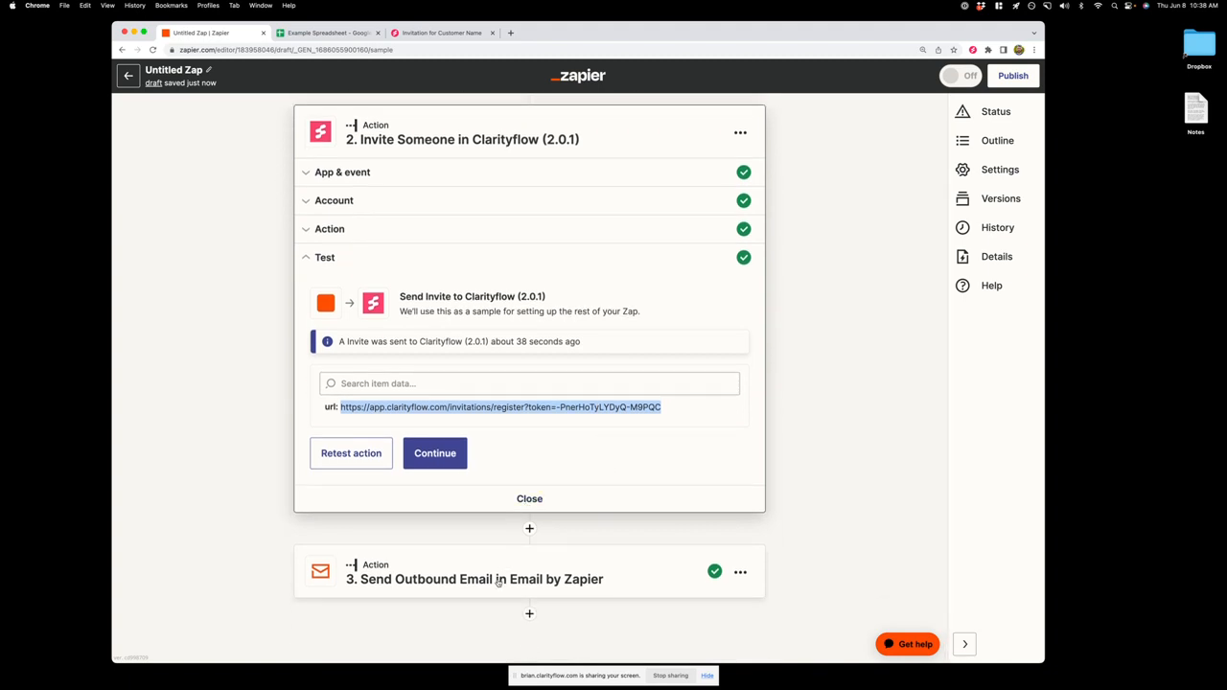
{"action": "left_click", "coordinate": [499, 579]}
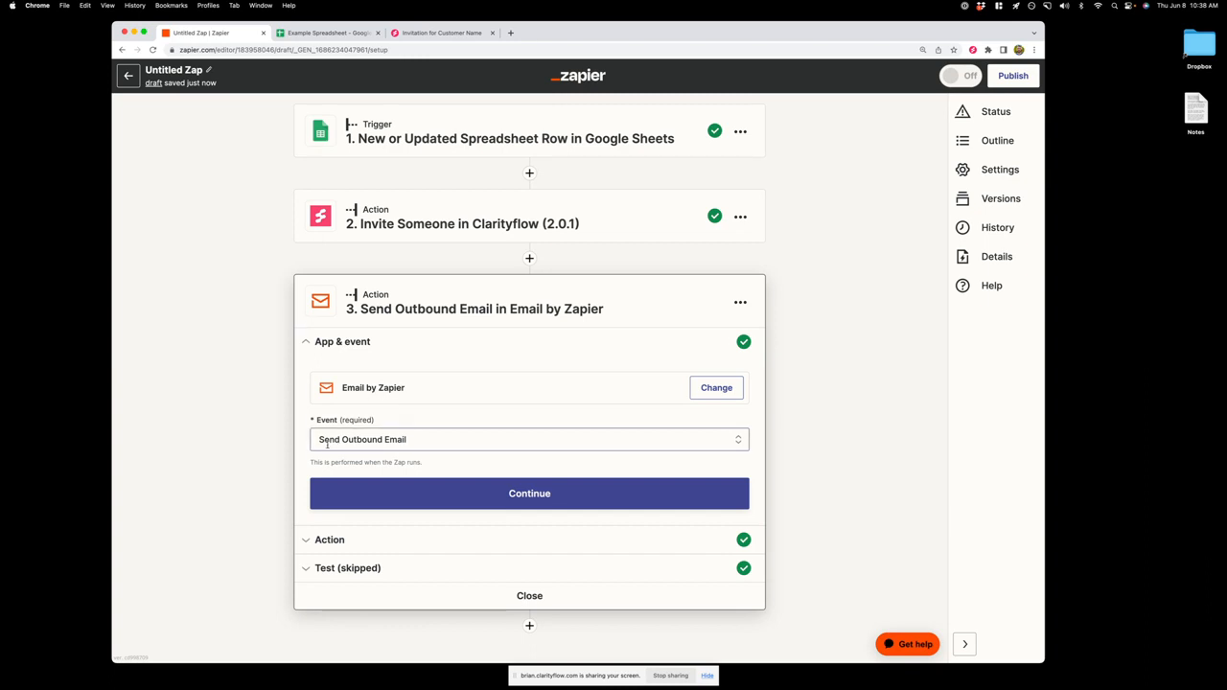
{"action": "left_click", "coordinate": [469, 491]}
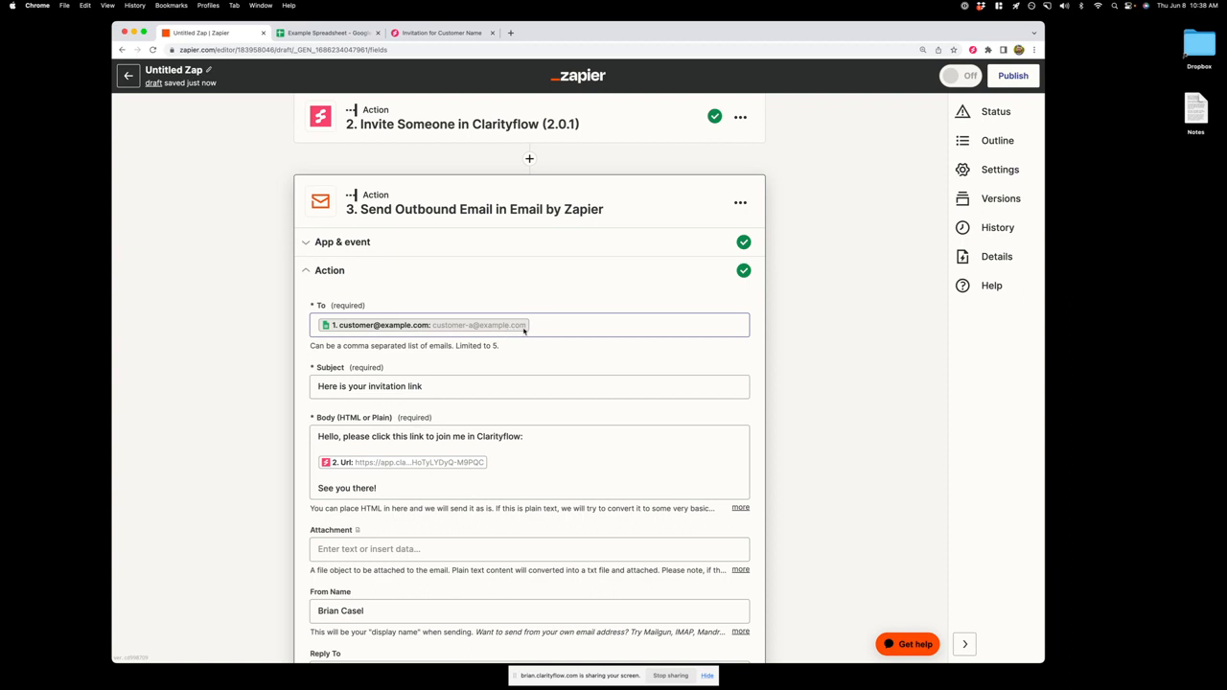
{"action": "scroll", "coordinate": [446, 327], "scroll_direction": "up", "scroll_amount": 3}
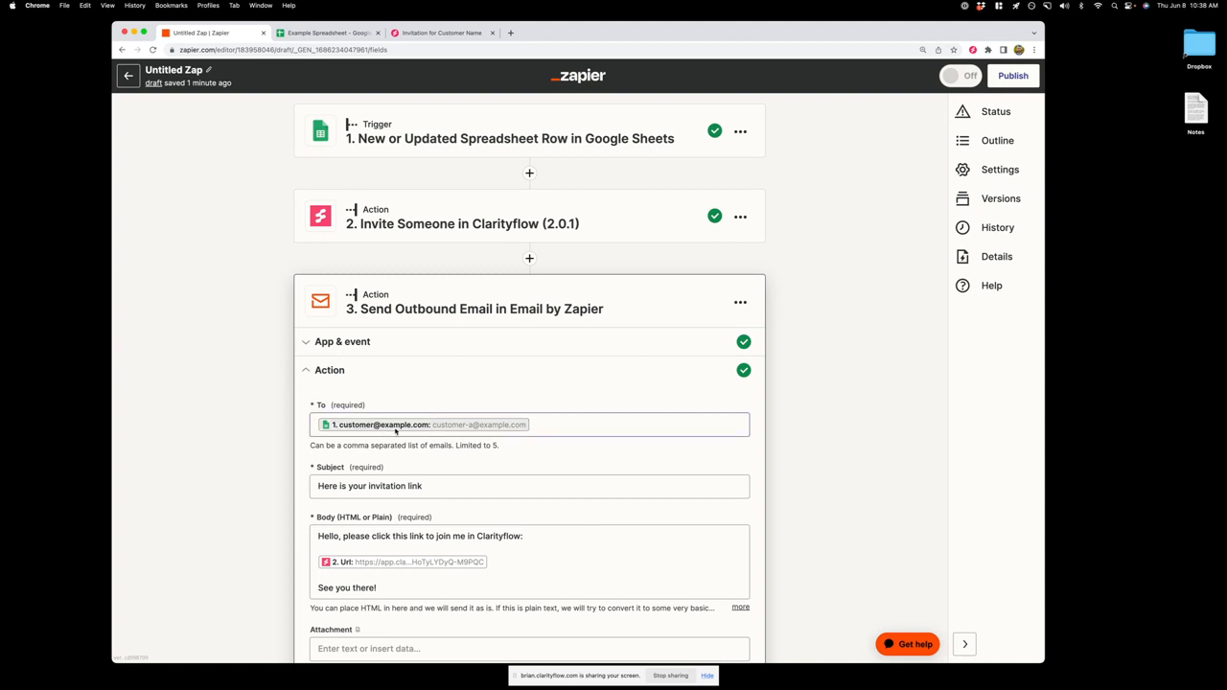
{"action": "left_click", "coordinate": [434, 485]}
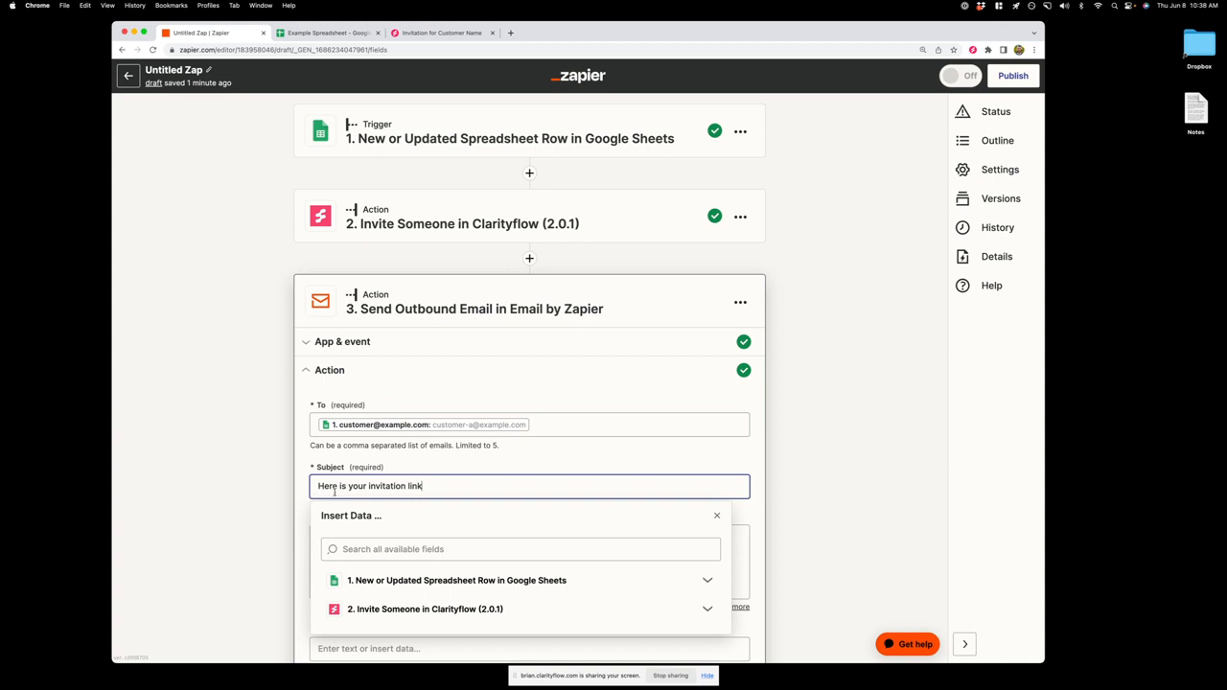
{"action": "left_click", "coordinate": [452, 469]}
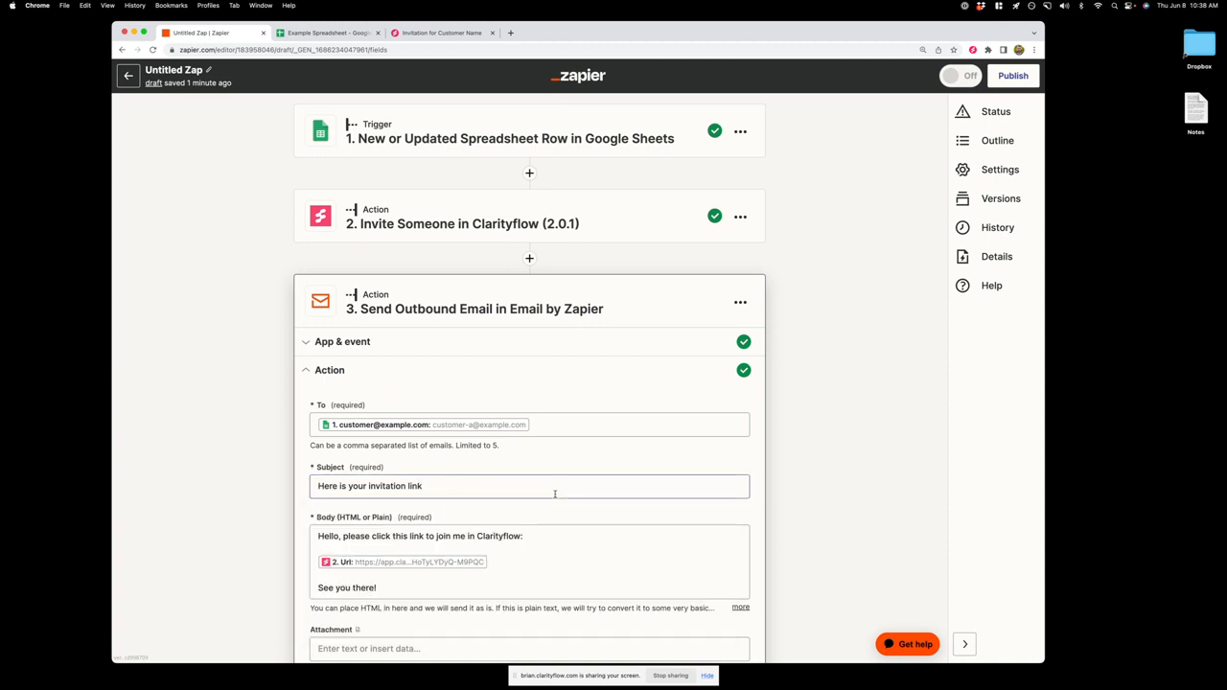
{"action": "scroll", "coordinate": [554, 494], "scroll_direction": "down", "scroll_amount": 1}
Step: Insert the Url field from the Invite Someone action on a new line above "See you there!" in the email body
{"action": "left_click", "coordinate": [408, 465]}
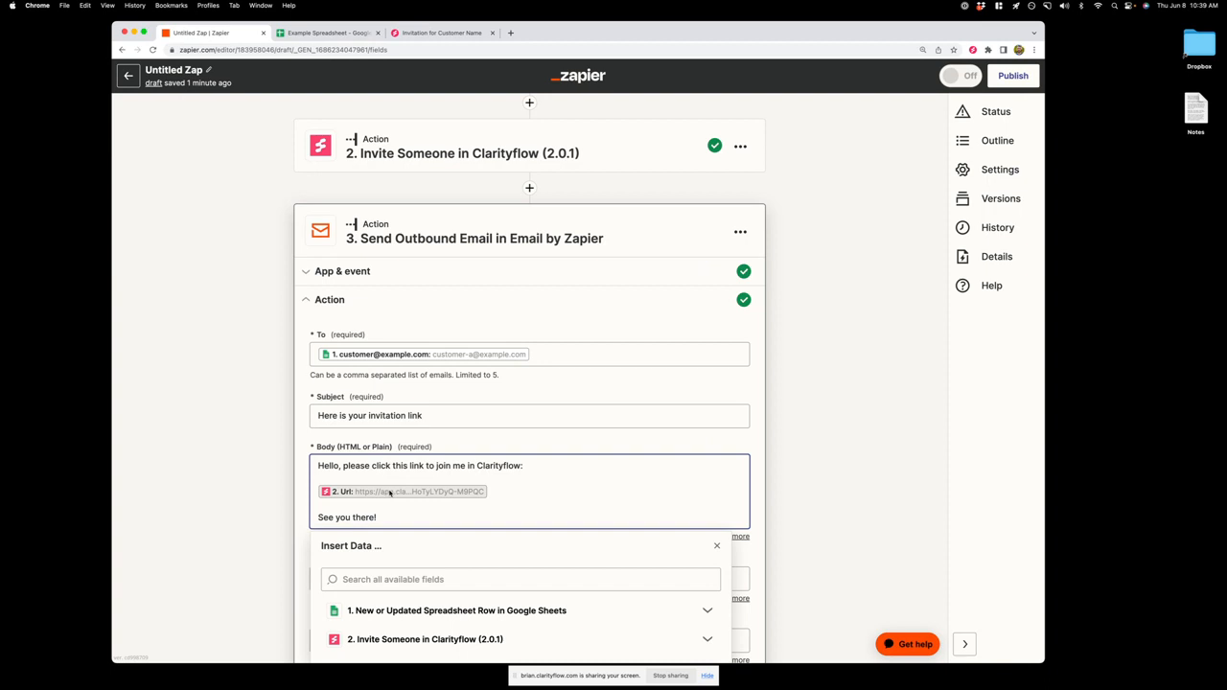
{"action": "scroll", "coordinate": [418, 492], "scroll_direction": "up", "scroll_amount": 1}
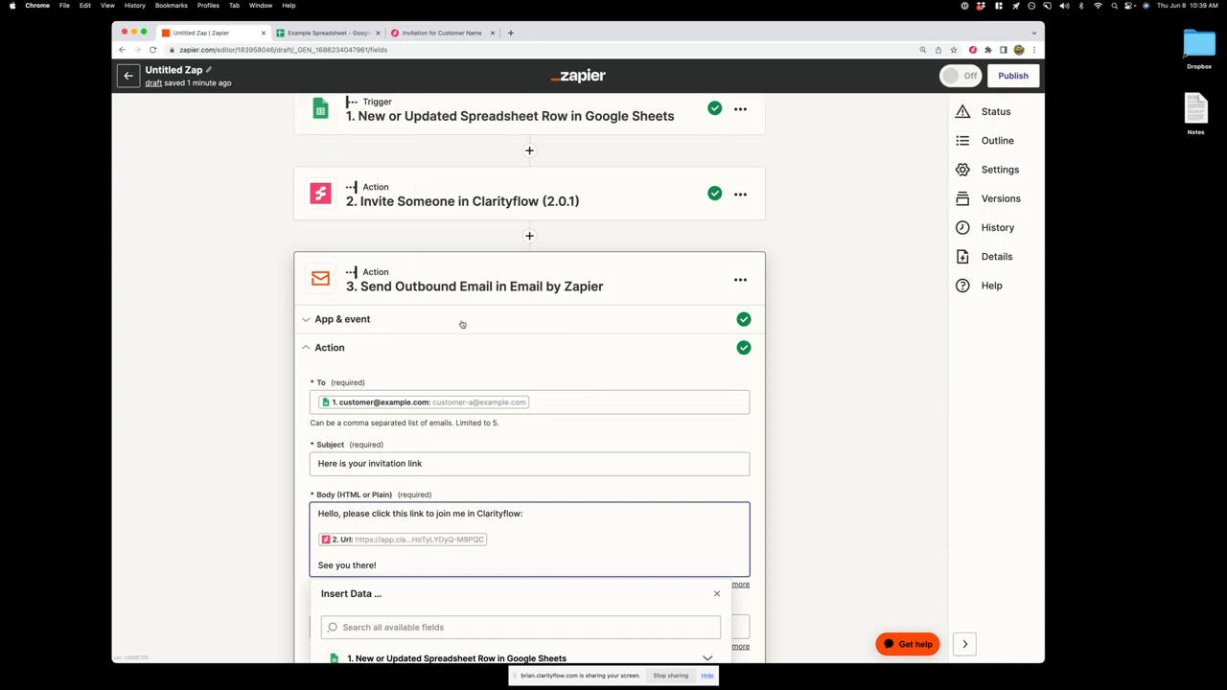
{"action": "scroll", "coordinate": [506, 518], "scroll_direction": "down", "scroll_amount": 3}
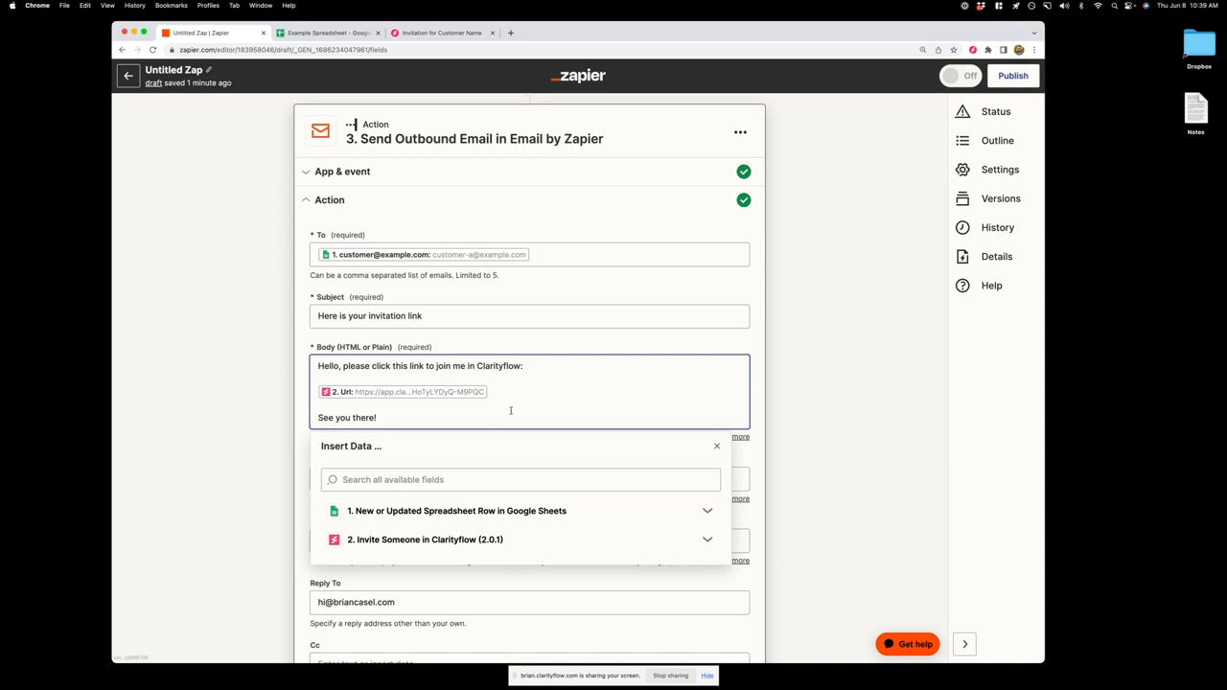
{"action": "left_click", "coordinate": [510, 410]}
{"action": "key", "text": "Return"}
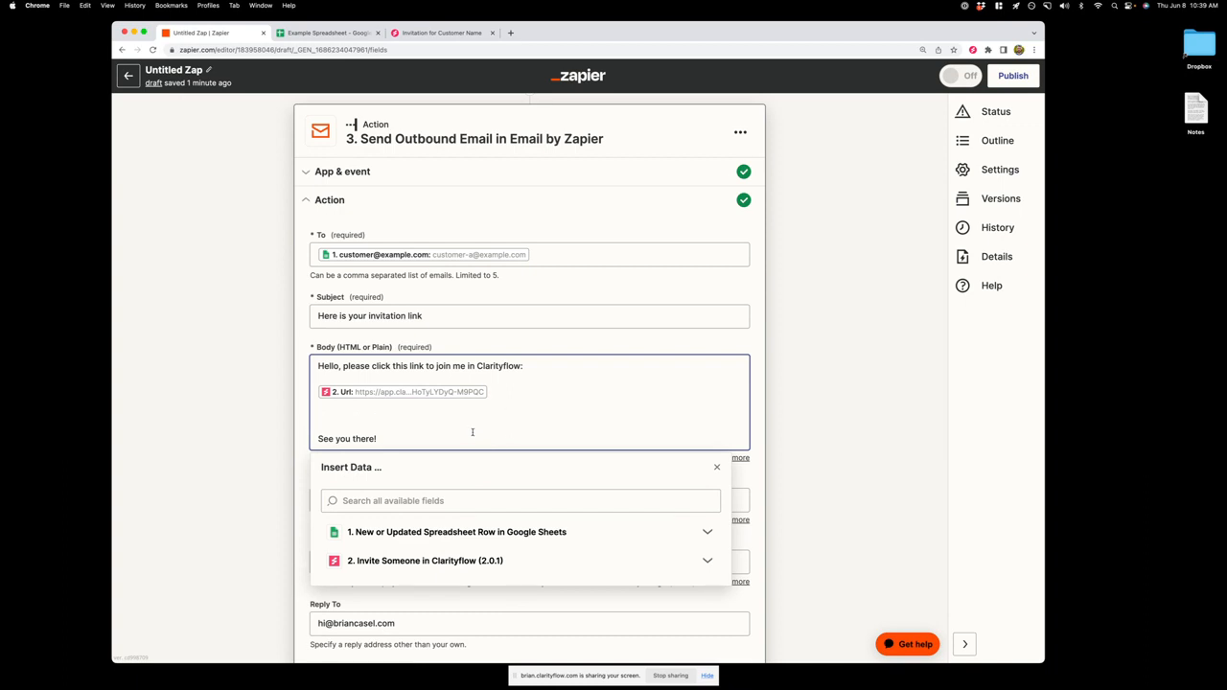
{"action": "left_click", "coordinate": [371, 560]}
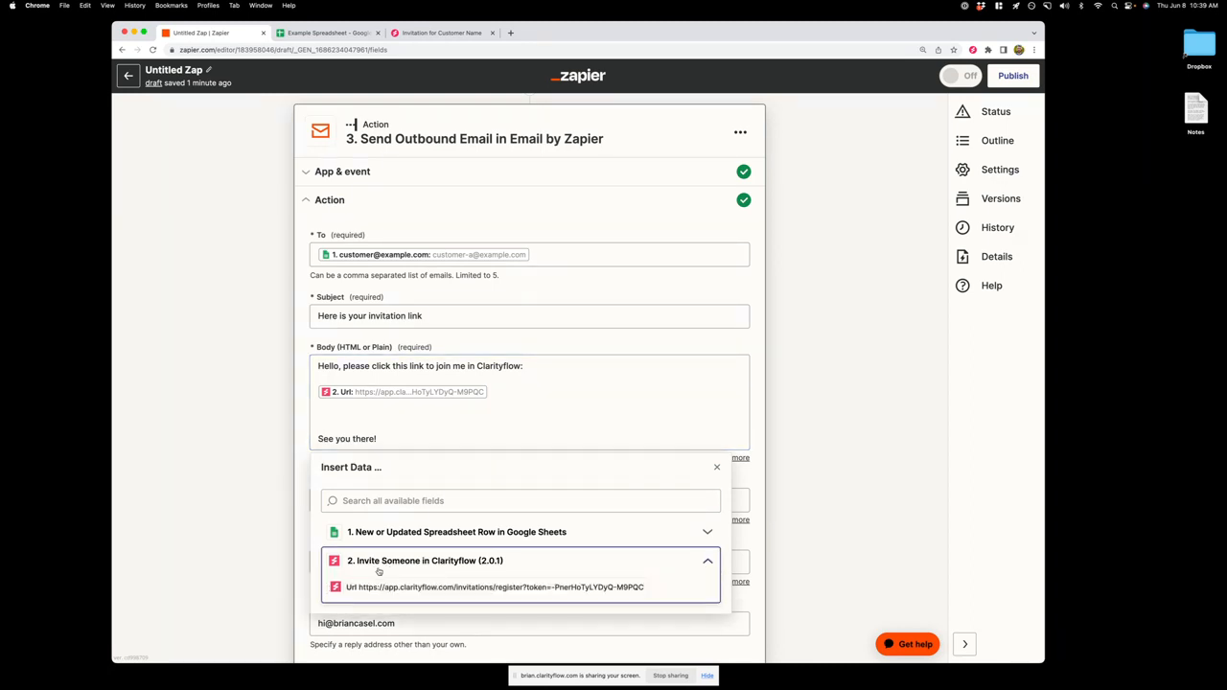
{"action": "scroll", "coordinate": [434, 572], "scroll_direction": "down", "scroll_amount": 1}
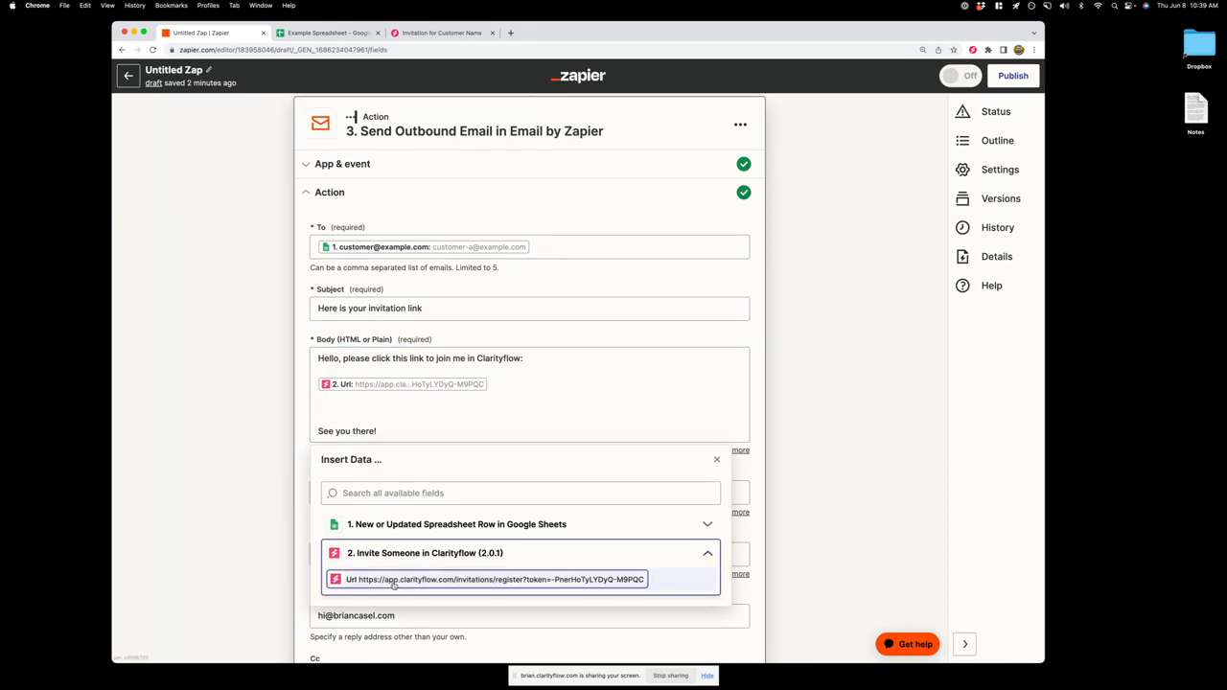
{"action": "left_click", "coordinate": [396, 580]}
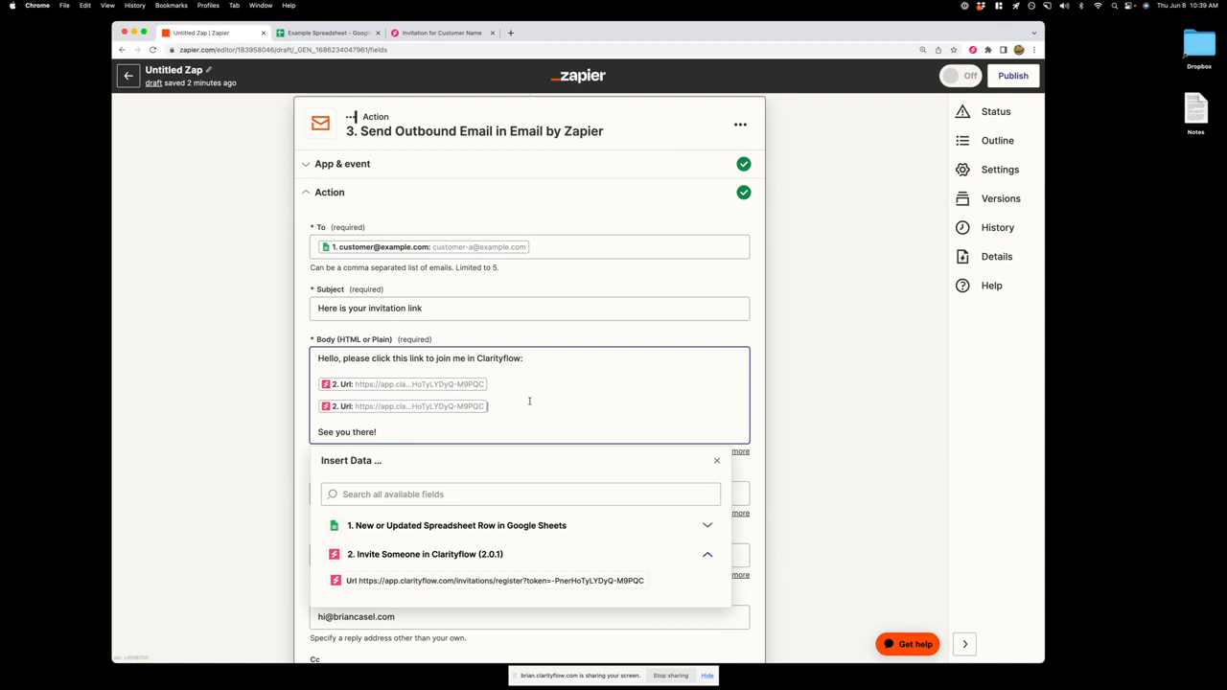
Step: Remove the duplicate Url field and its extra line from the email body, and leave the body field
{"action": "key", "text": "BackSpace"}
{"action": "key", "text": "BackSpace"}
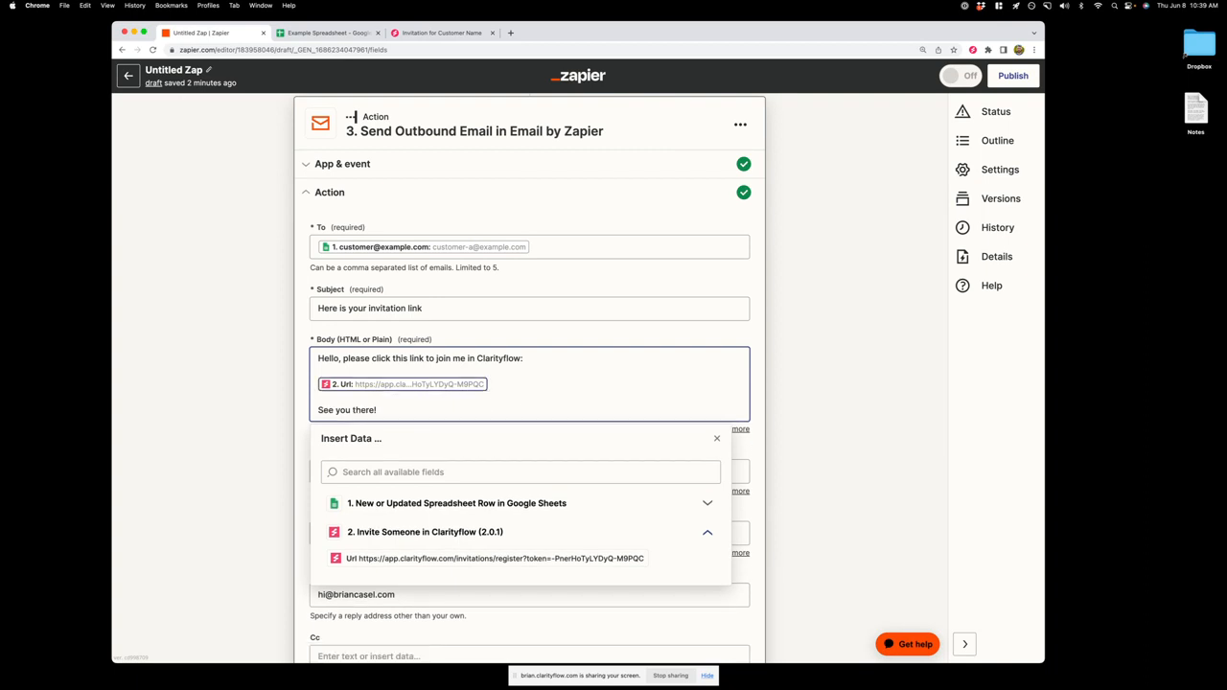
{"action": "left_click", "coordinate": [765, 388]}
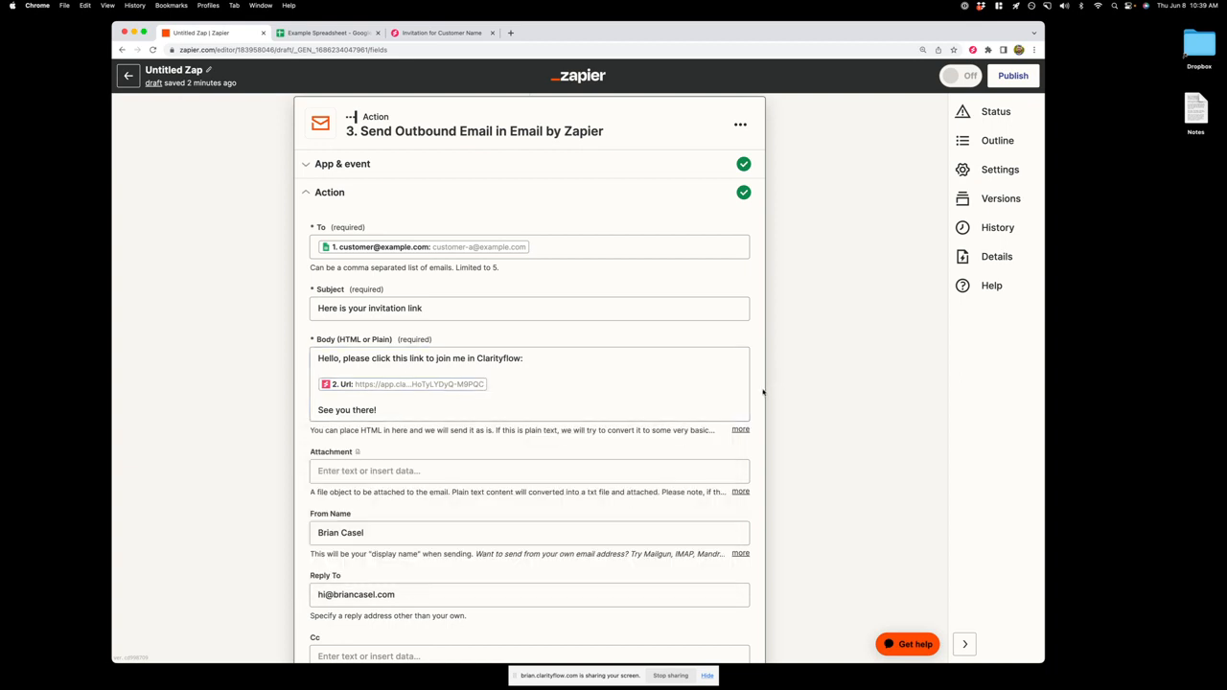
Step: Review the email action's sender, reply and remaining options, look at its test section, and return to the recipient, subject and body fields
{"action": "scroll", "coordinate": [363, 434], "scroll_direction": "down", "scroll_amount": 5}
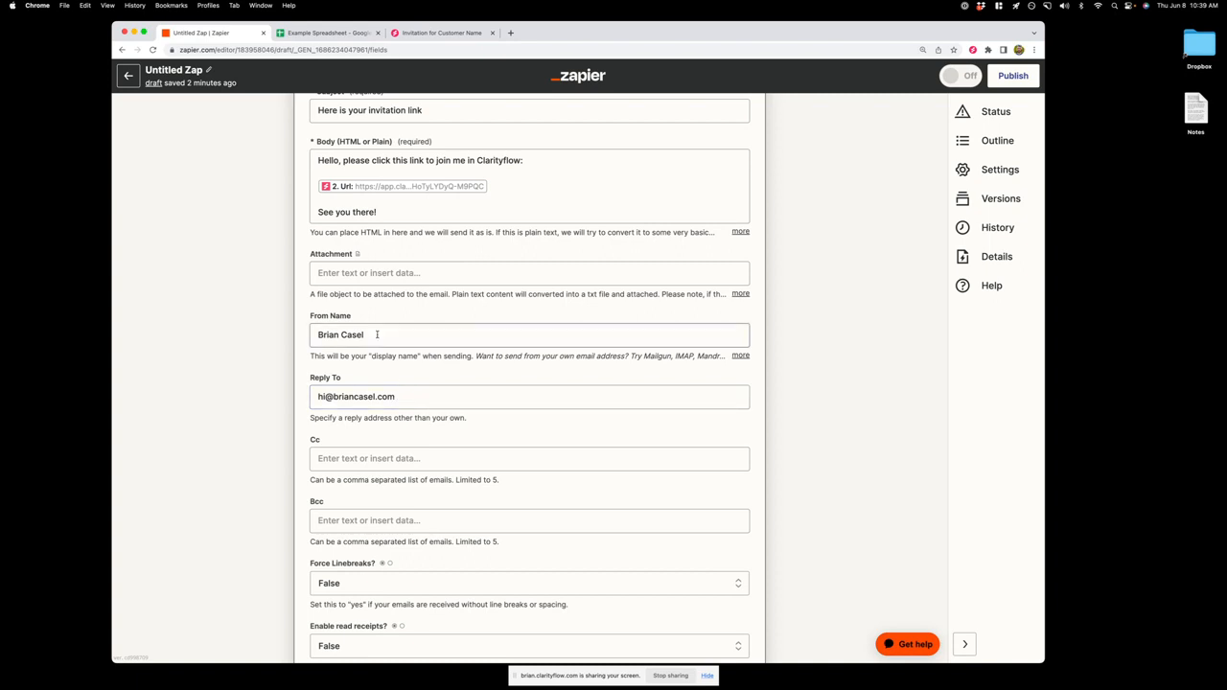
{"action": "scroll", "coordinate": [419, 446], "scroll_direction": "down", "scroll_amount": 4}
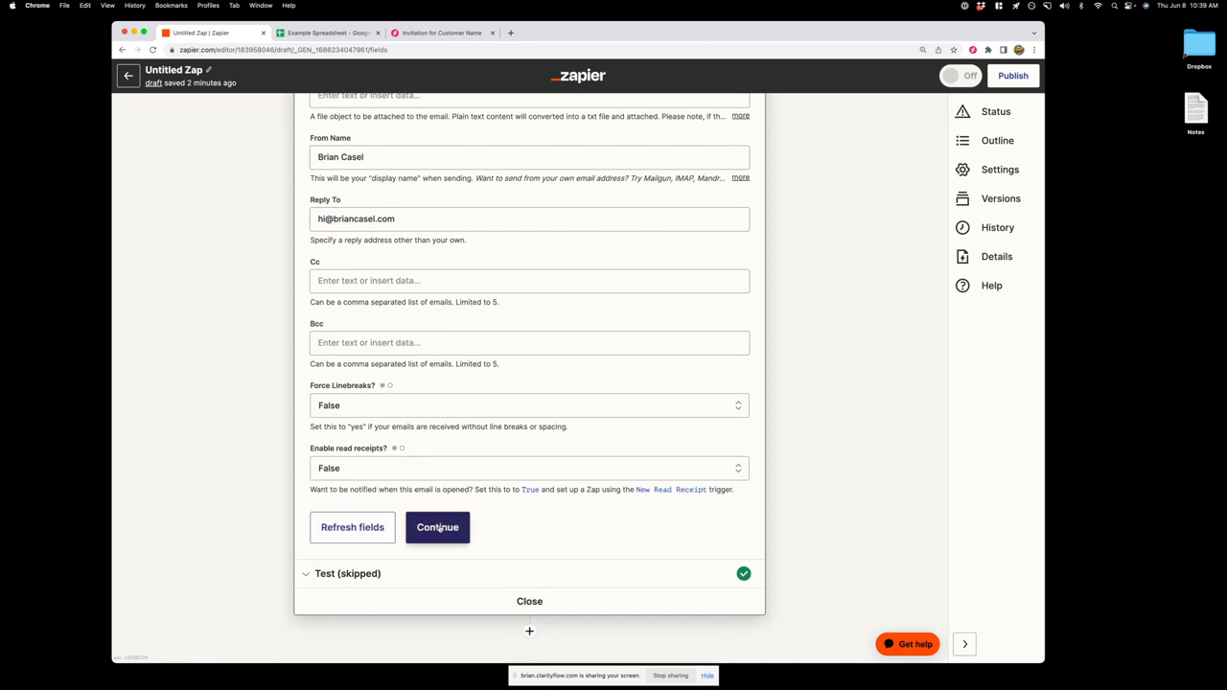
{"action": "left_click", "coordinate": [437, 527]}
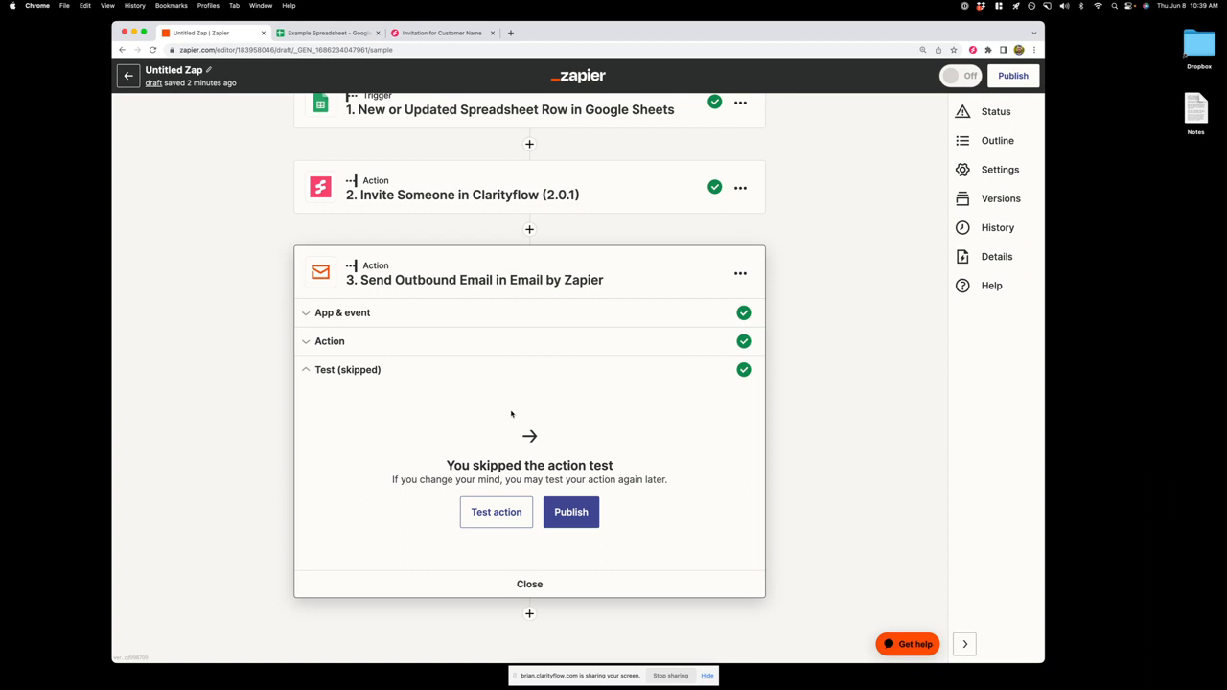
{"action": "left_click", "coordinate": [382, 340]}
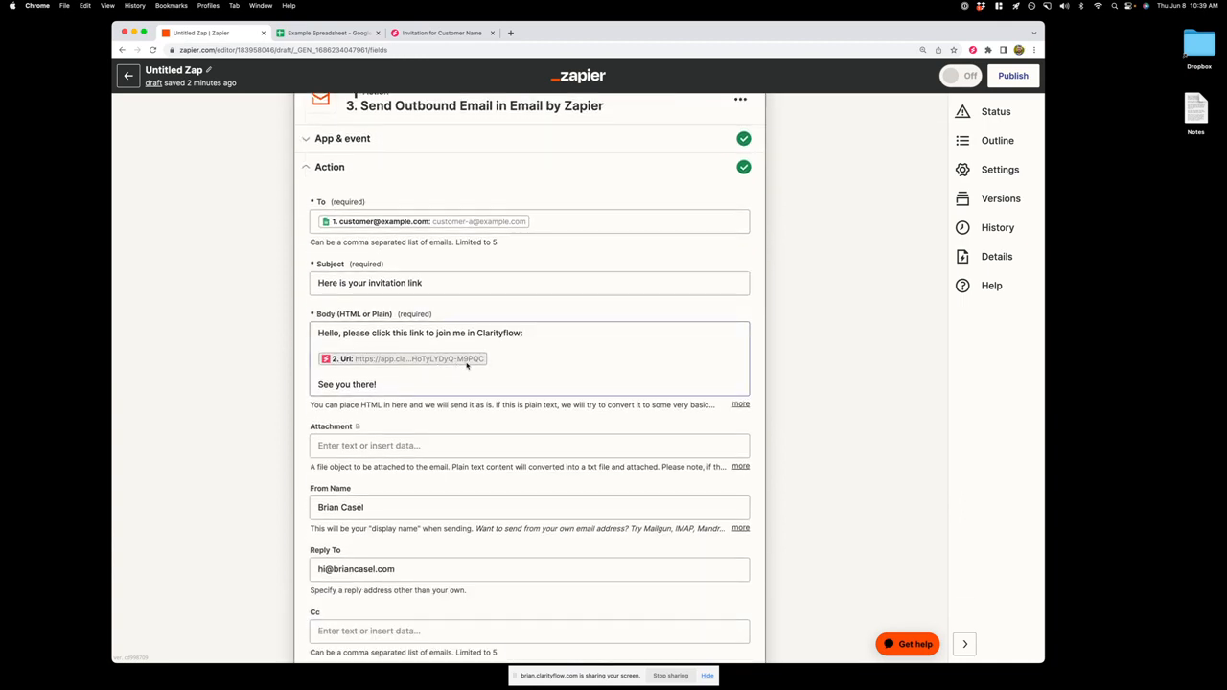
{"action": "scroll", "coordinate": [553, 366], "scroll_direction": "up", "scroll_amount": 1}
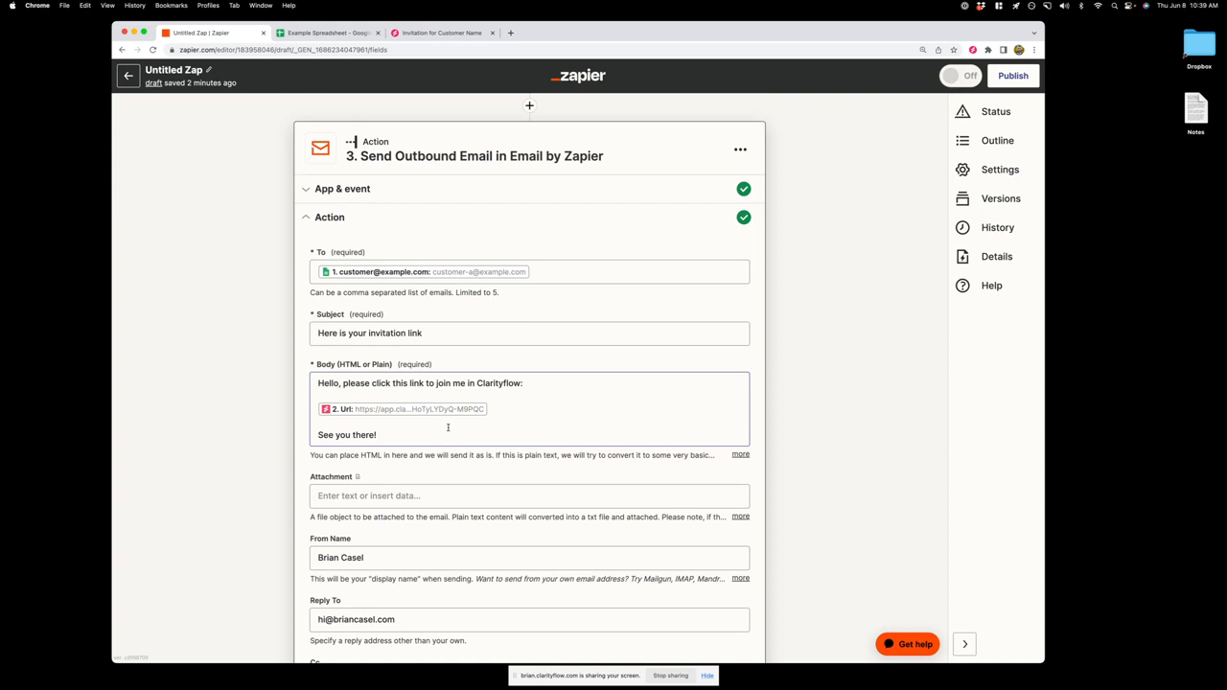
Step: Switch to Clarityflow and copy the invitation link from the Customer Name invitation
{"action": "left_click", "coordinate": [447, 32]}
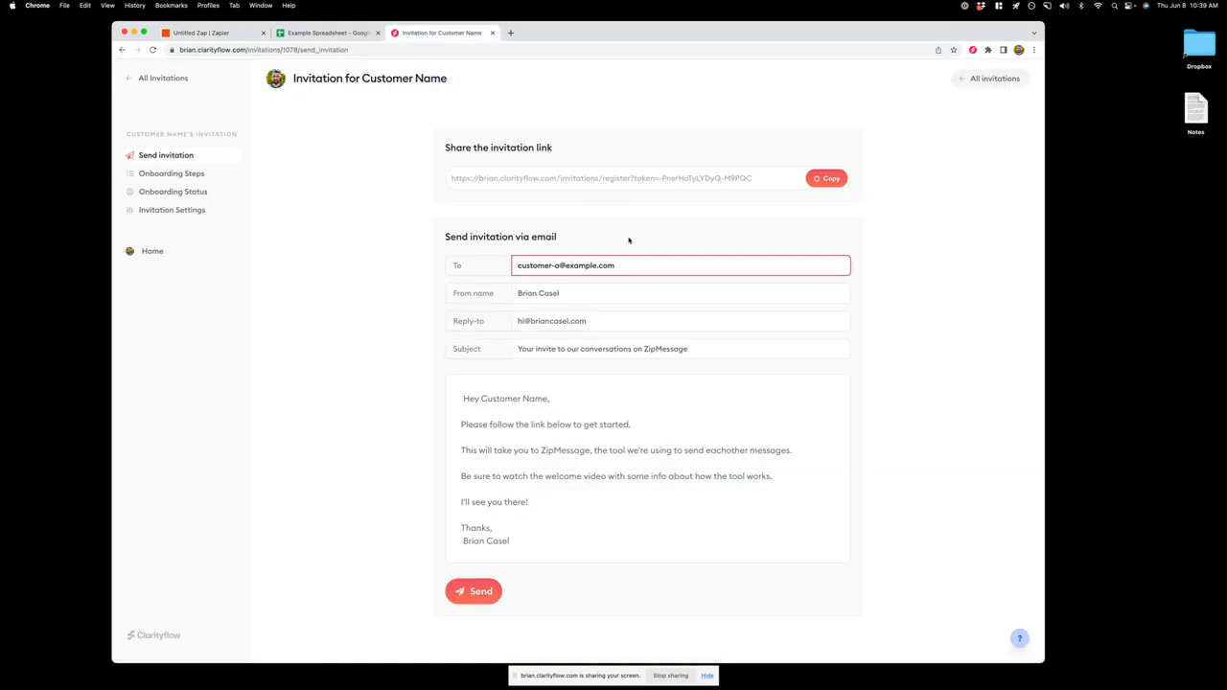
{"action": "left_click", "coordinate": [824, 178]}
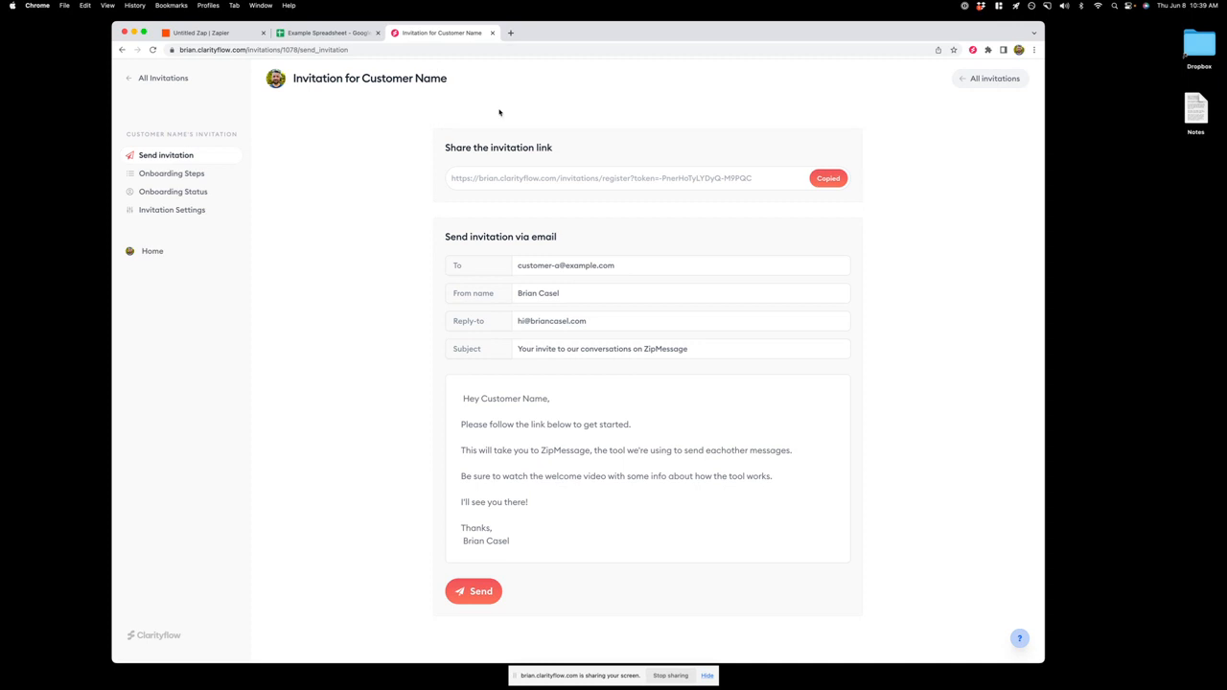
Step: Open a new incognito window and load the copied Clarityflow invitation link with its registration token
{"action": "left_click", "coordinate": [239, 36]}
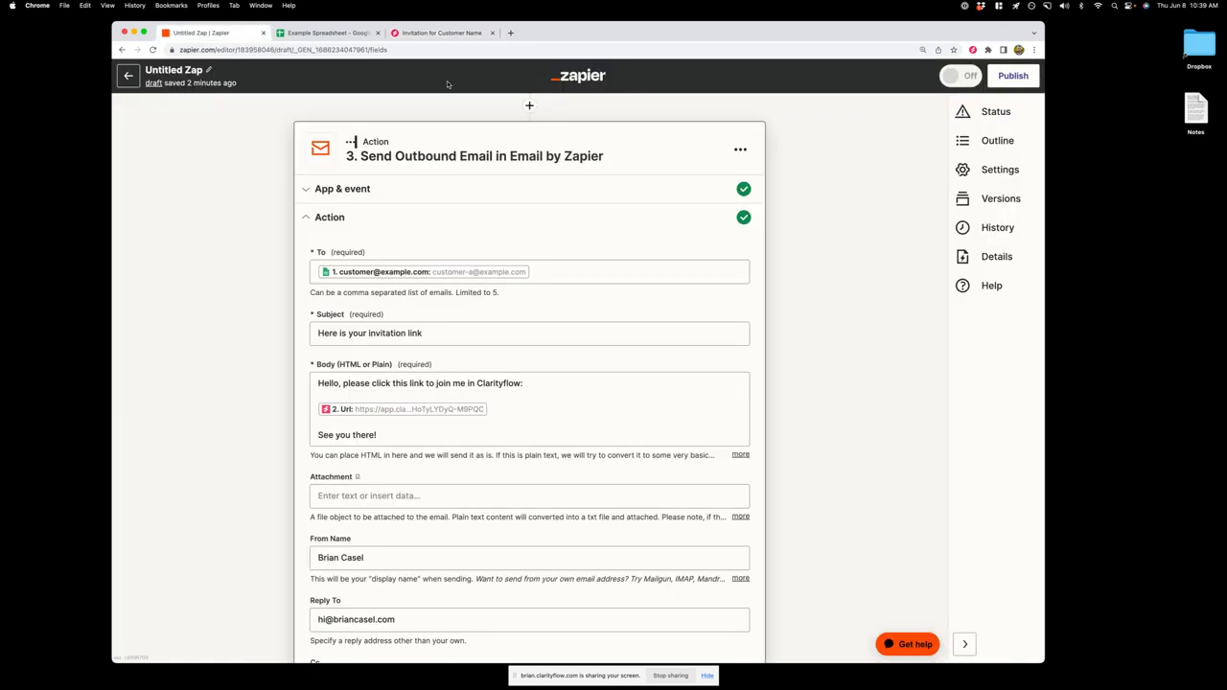
{"action": "key", "text": "super+shift+n"}
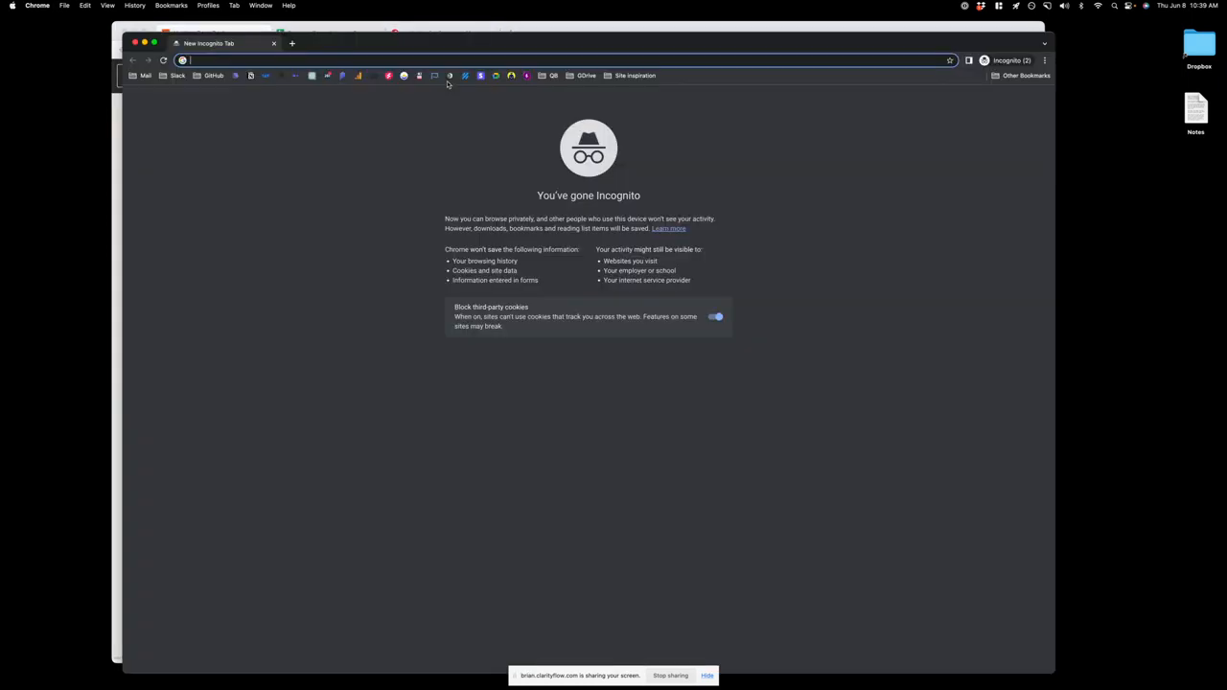
{"action": "key", "text": "super+v"}
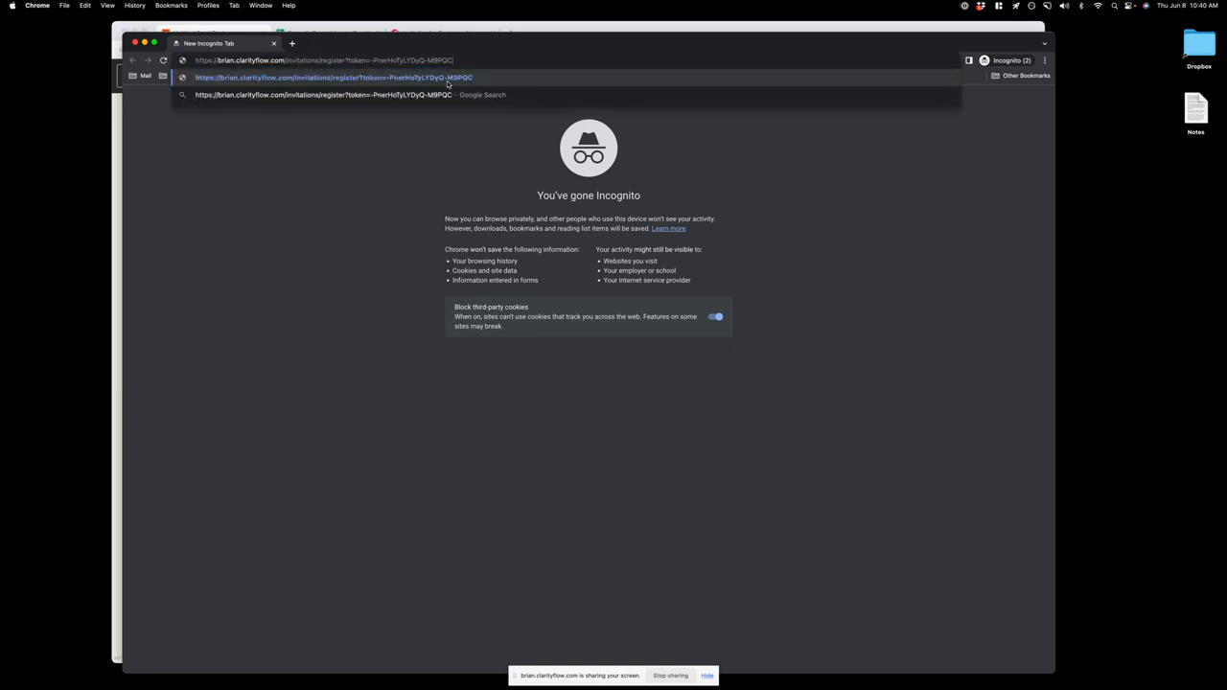
{"action": "key", "text": "Return"}
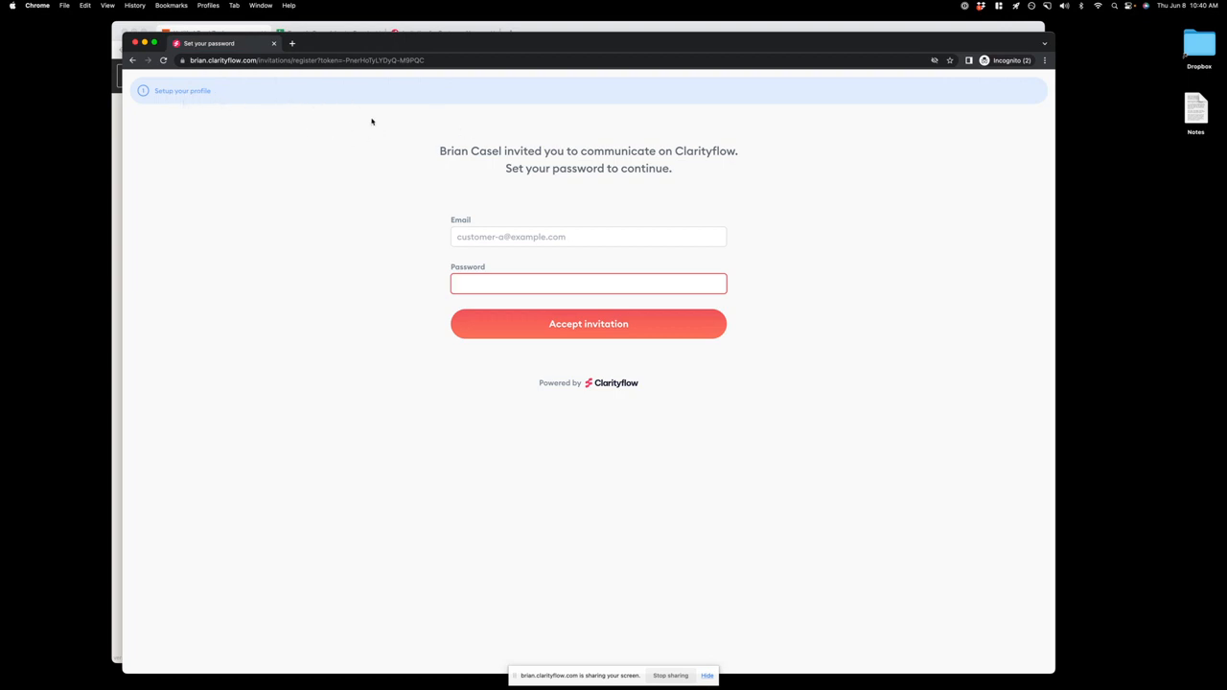
Step: Enter the account password to accept the invitation, and confirm the guest's user profile with its prefilled details
{"action": "type", "text": "•••••••"}
{"action": "left_click", "coordinate": [600, 329]}
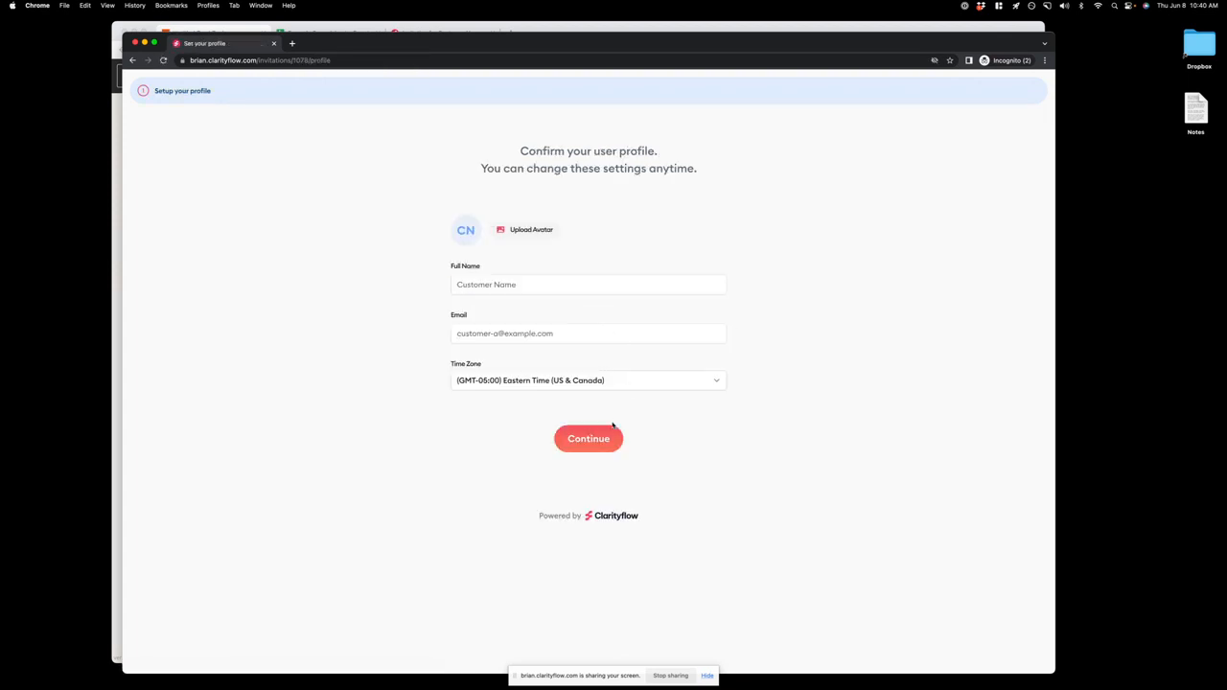
{"action": "left_click", "coordinate": [592, 439]}
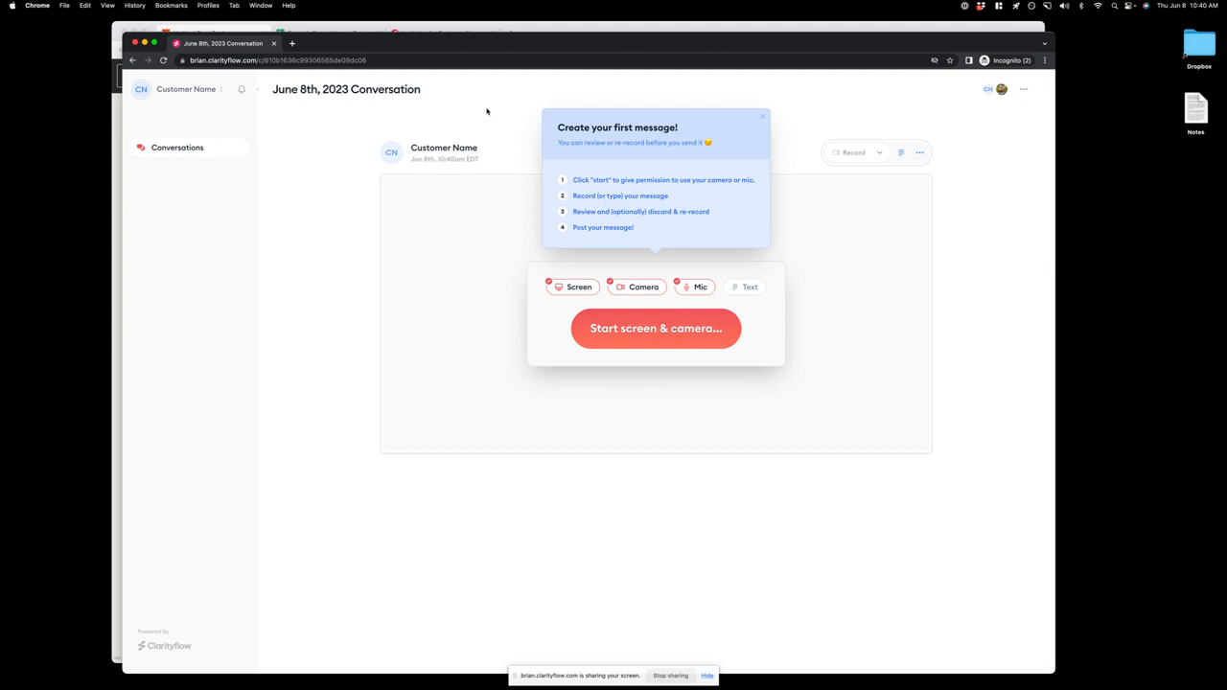
Step: Move the incognito window aside and return to the Customer Name invitation page in the main browser window
{"action": "left_click_drag", "start_coordinate": [419, 42], "coordinate": [495, 79]}
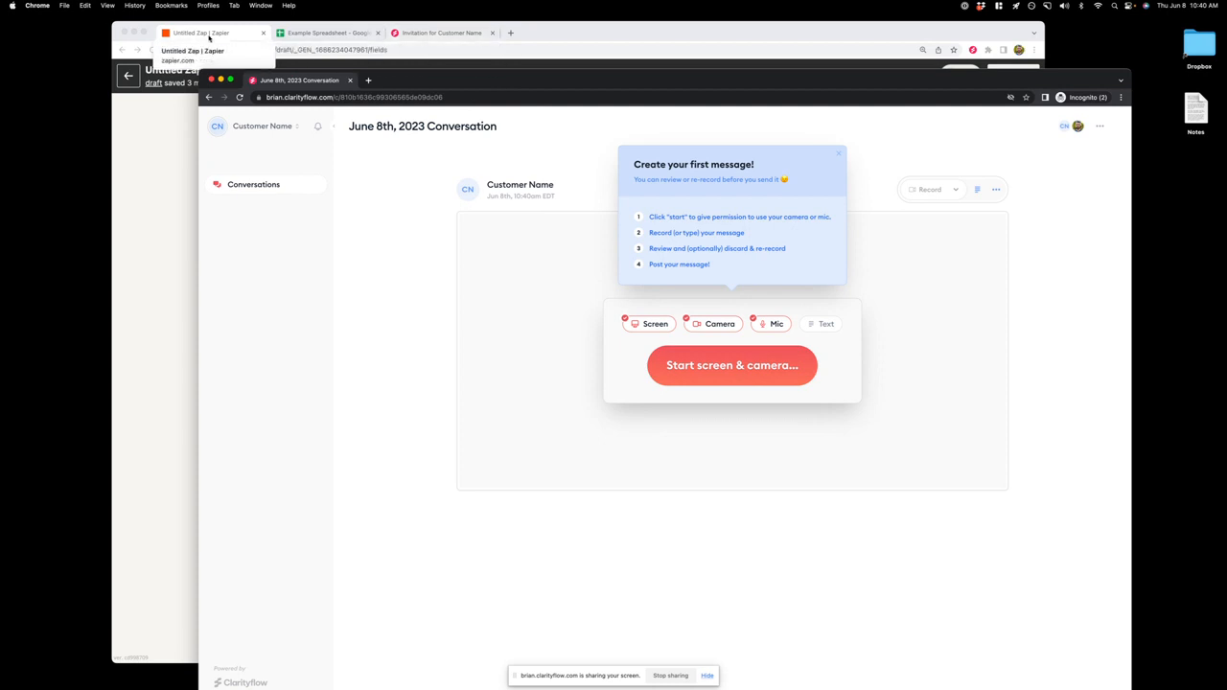
{"action": "left_click", "coordinate": [209, 34]}
{"action": "left_click", "coordinate": [441, 33]}
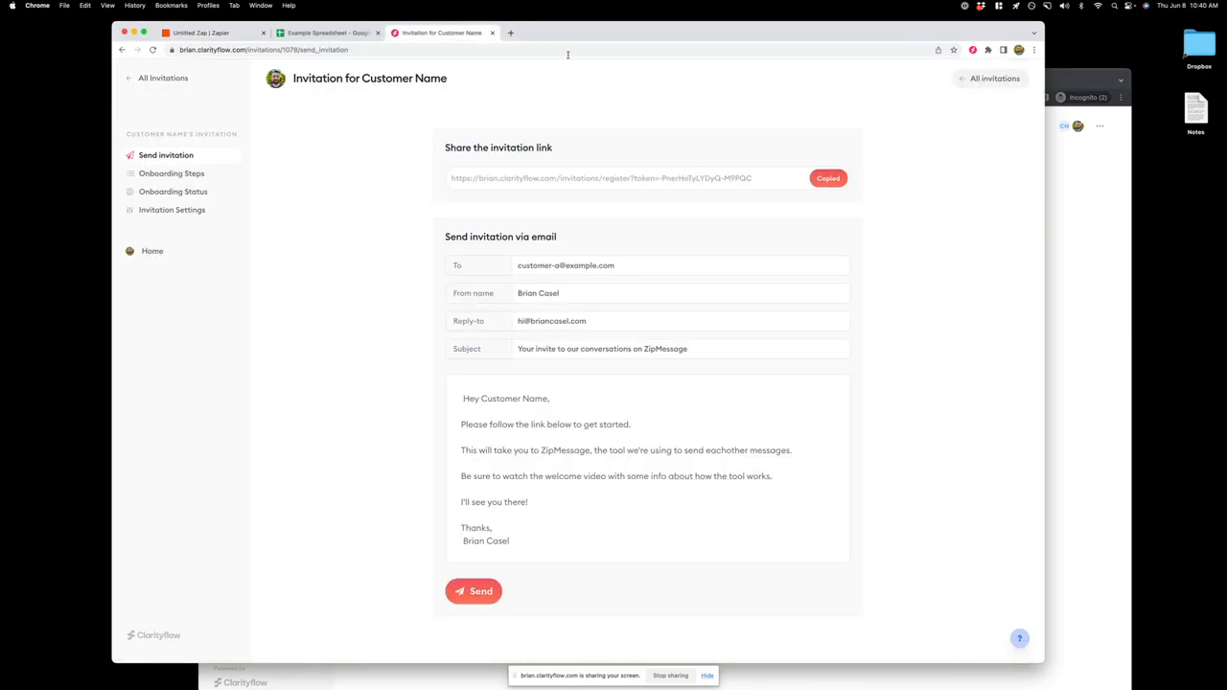